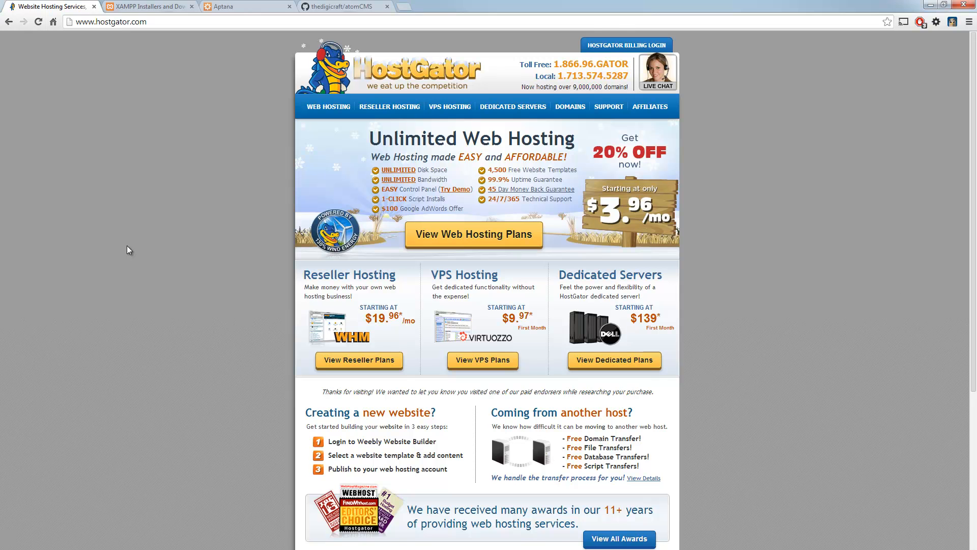
# - Review HostGator's web hosting plans and the Hatchling Plan's billing terms, returning to the web hosting page after viewing VPS Hosting
pyautogui.click(340, 104)
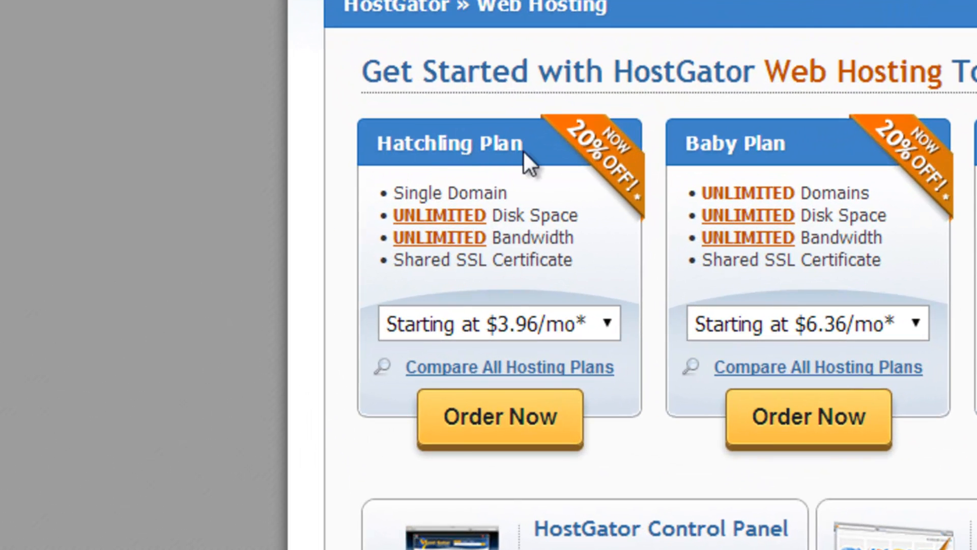
pyautogui.click(554, 326)
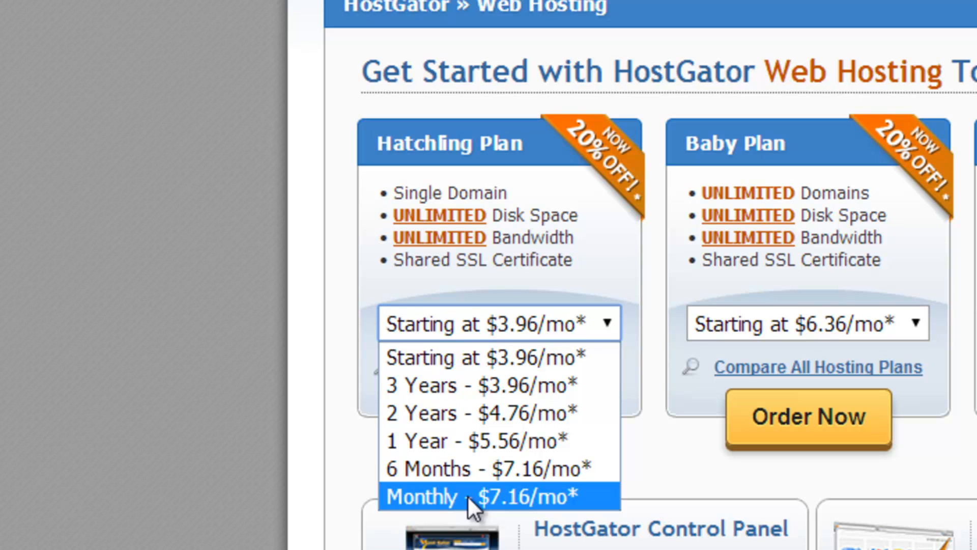
pyautogui.click(203, 341)
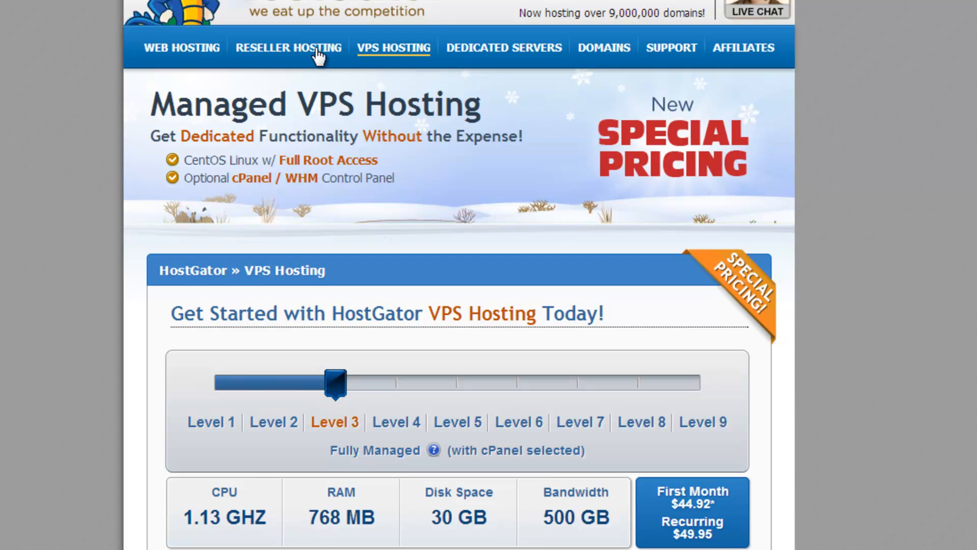
pyautogui.click(173, 47)
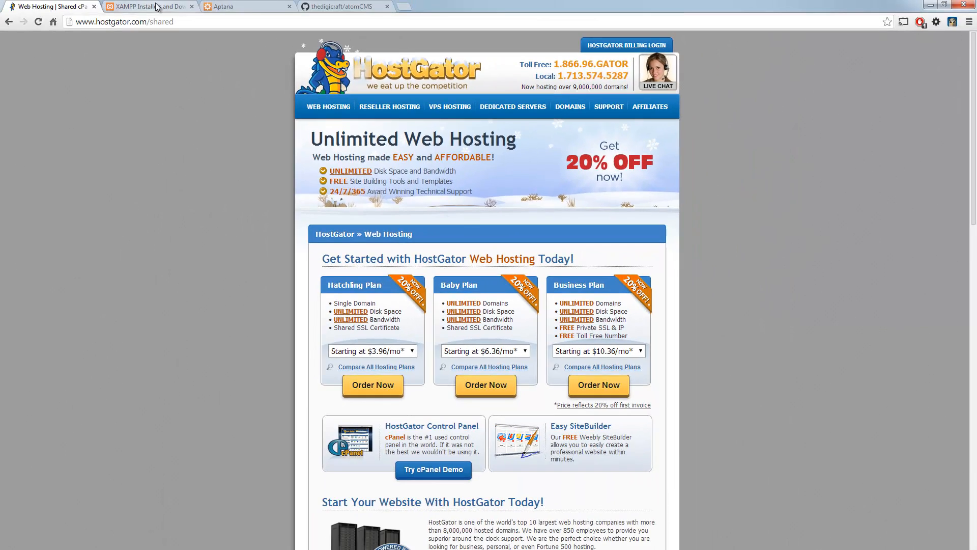
# - View the XAMPP installers page, and open phpMyAdmin through Apache's admin page from the XAMPP Control Panel
pyautogui.click(156, 5)
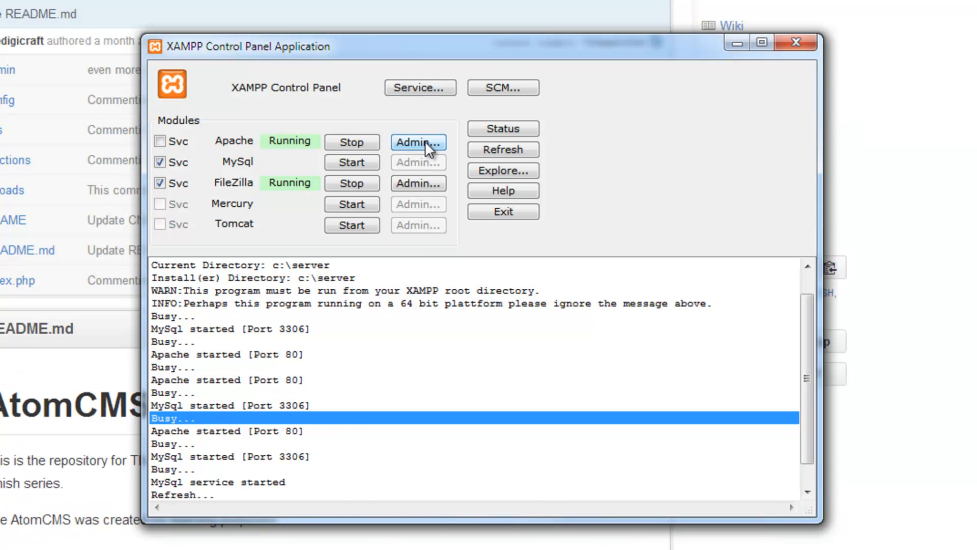
pyautogui.click(425, 142)
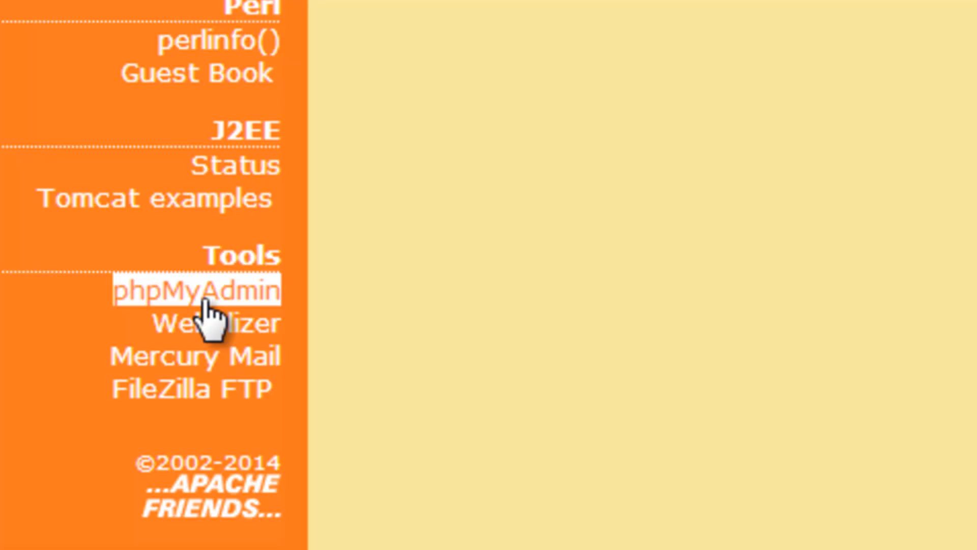
pyautogui.click(203, 301)
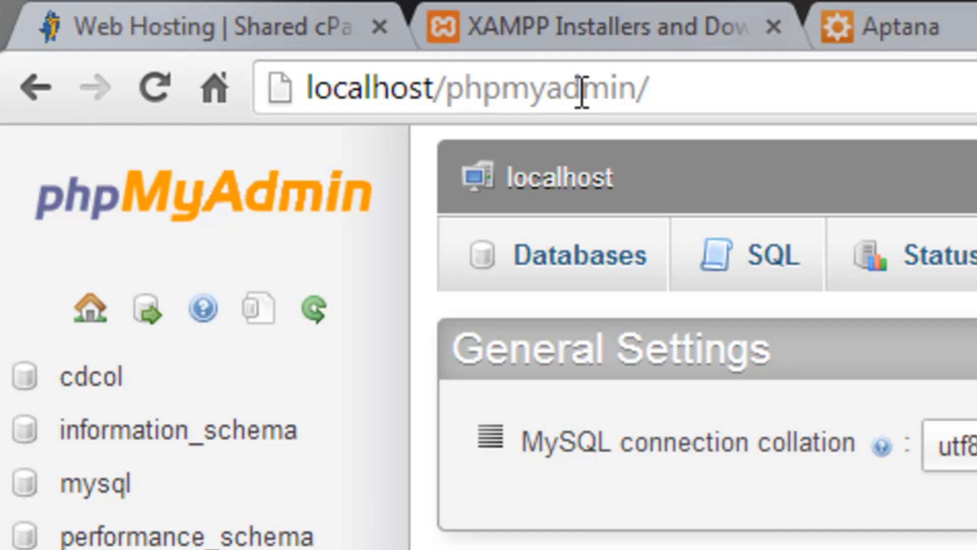
# - Change the browser address from the phpMyAdmin page to localhost/xampp/ and load it
pyautogui.click(464, 89)
pyautogui.click(449, 88)
pyautogui.moveTo(449, 87); pyautogui.dragTo(880, 108)
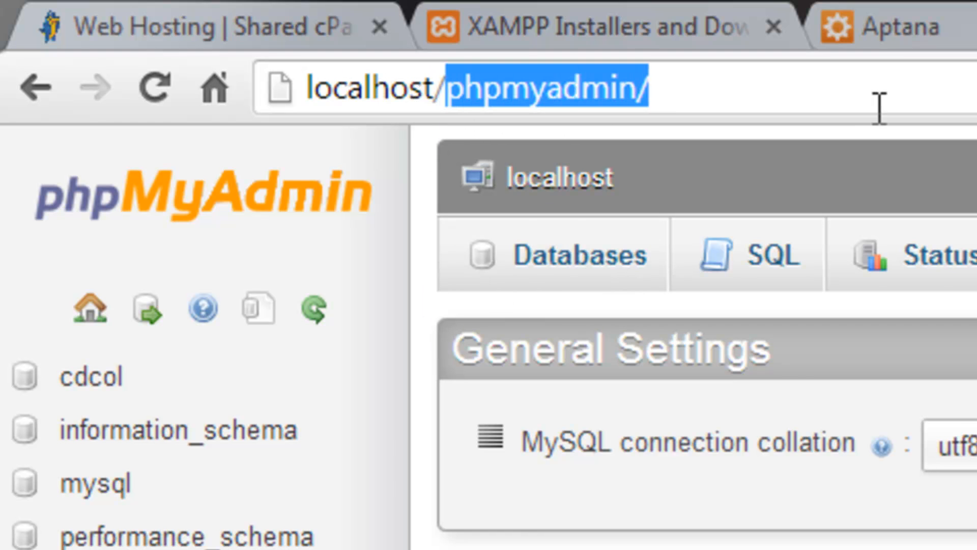
pyautogui.press('BackSpace')
pyautogui.write('xampp/')
pyautogui.press('Return')
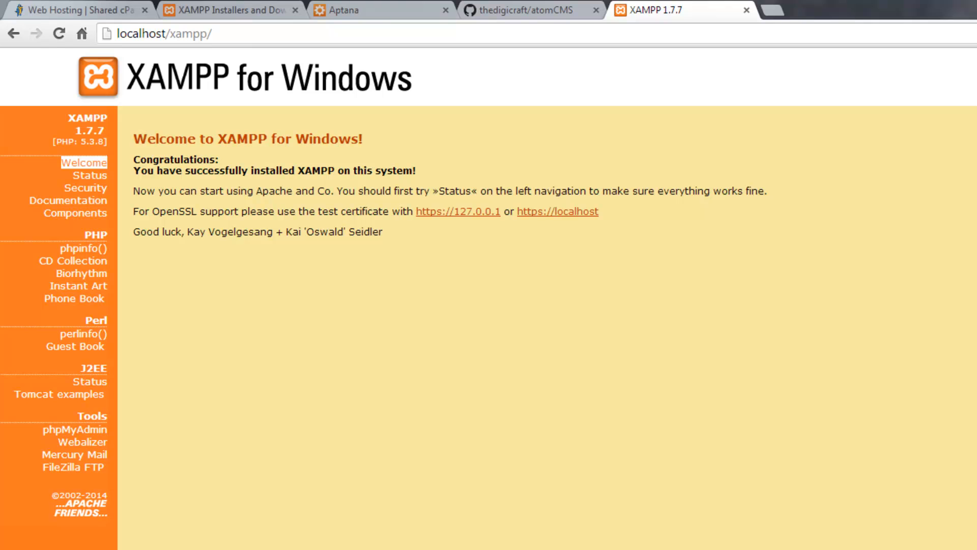
# - Switch to Windows Explorer and create a folder named series inside C:\server\htdocs
pyautogui.hotkey('alt', 'Tab')
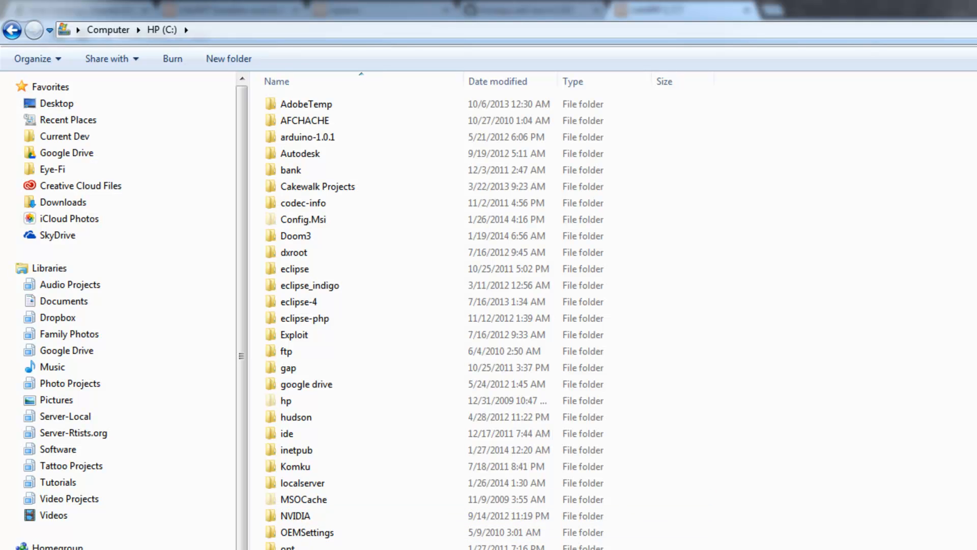
pyautogui.doubleClick(300, 549)
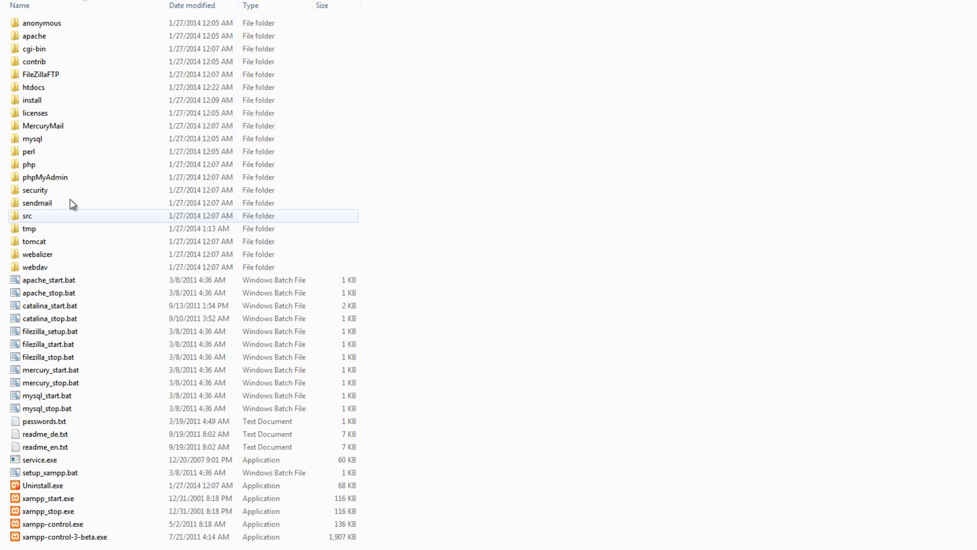
pyautogui.doubleClick(29, 87)
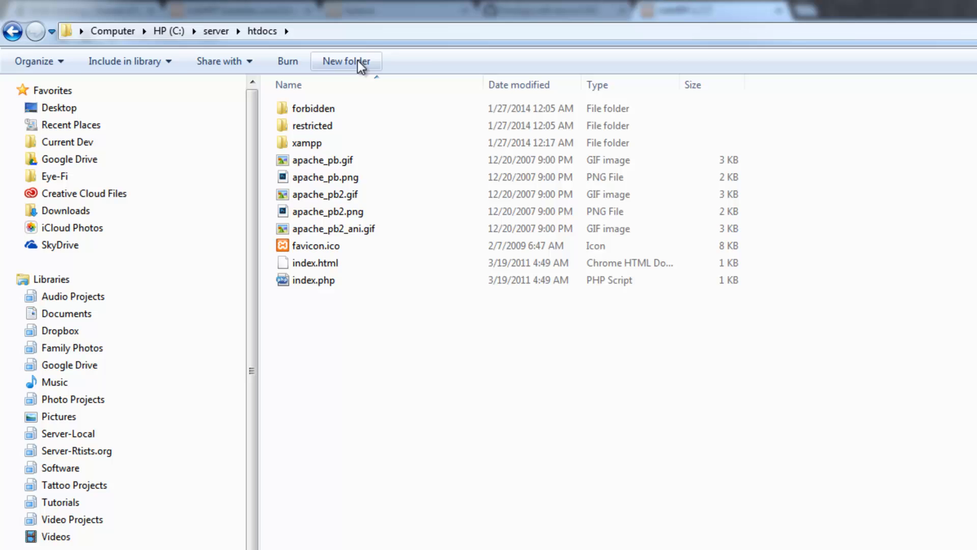
pyautogui.click(359, 62)
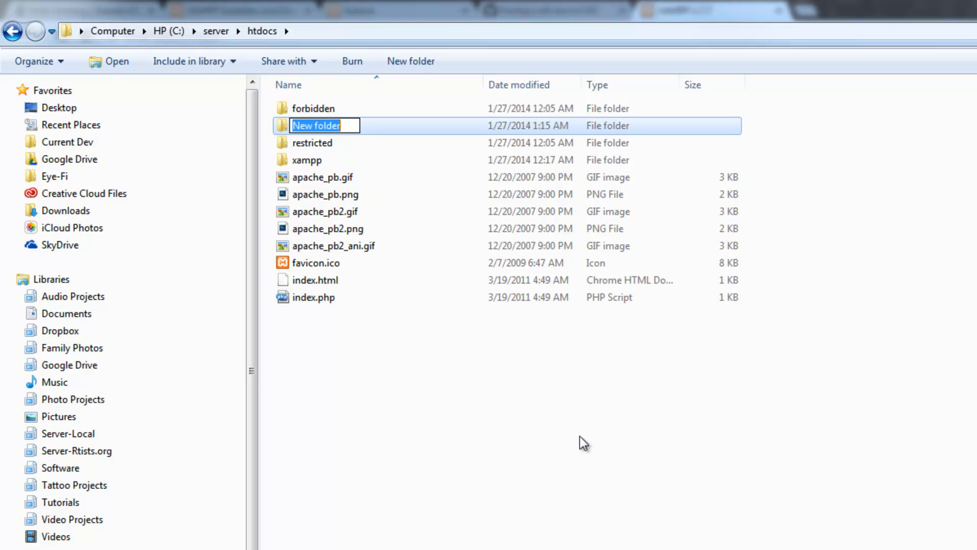
pyautogui.write('series')
pyautogui.press('Return')
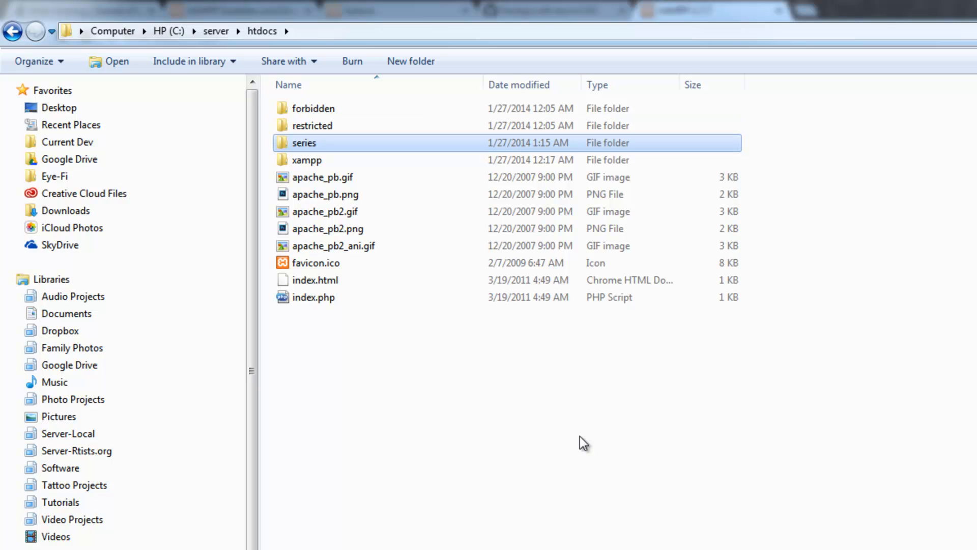
# - Create a folder named dynamic inside the series folder and open it
pyautogui.press('Return')
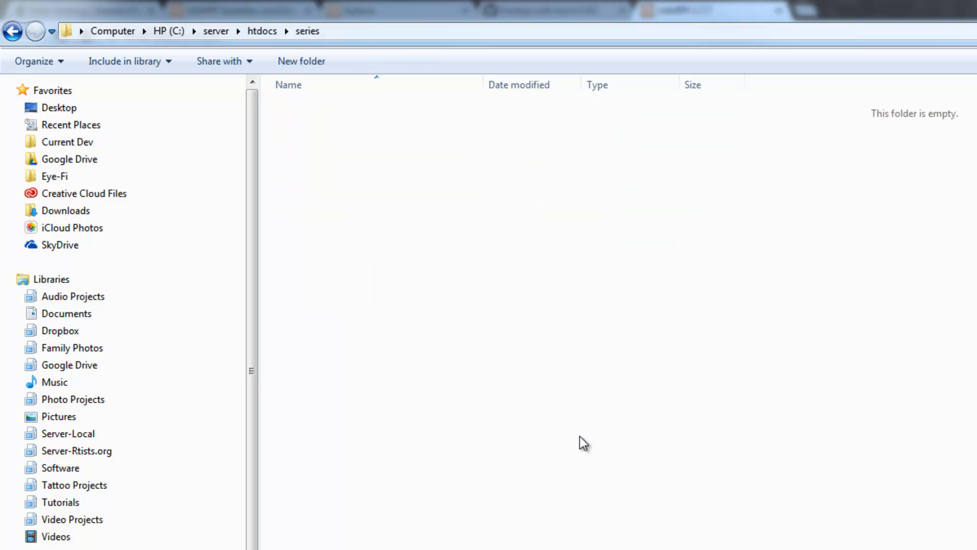
pyautogui.click(301, 61)
pyautogui.write('dynamic')
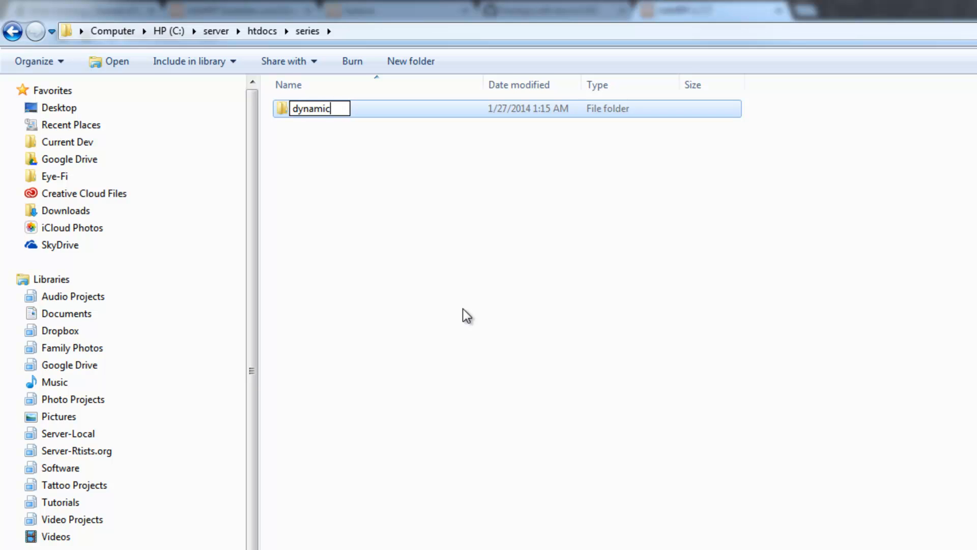
pyautogui.press('Return')
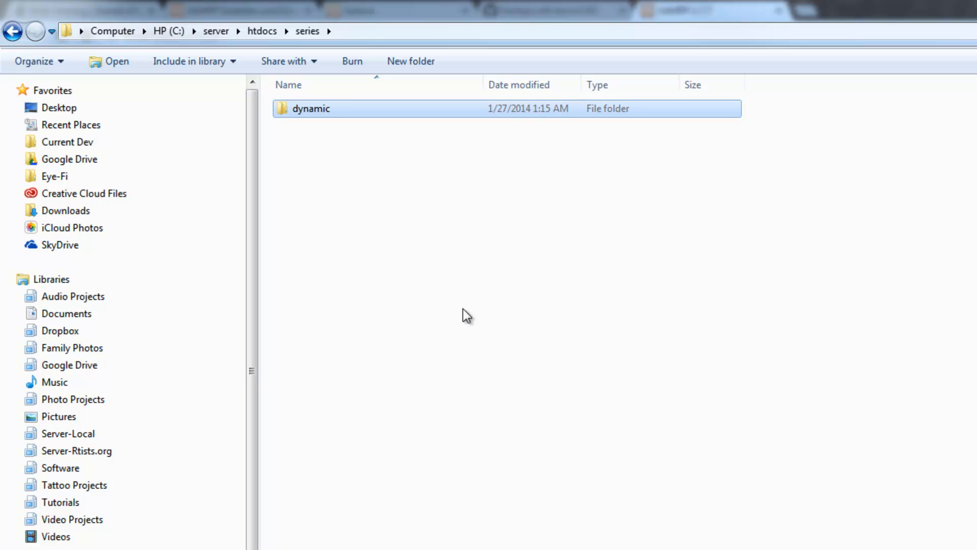
pyautogui.press('Return')
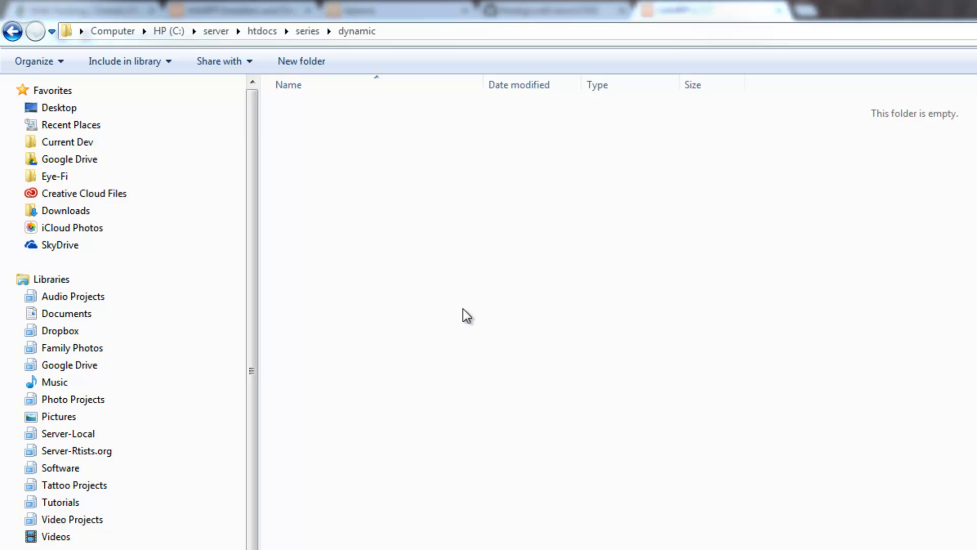
# - Switch back to the browser, load localhost/series, and open its dynamic directory
pyautogui.hotkey('alt', 'Tab')
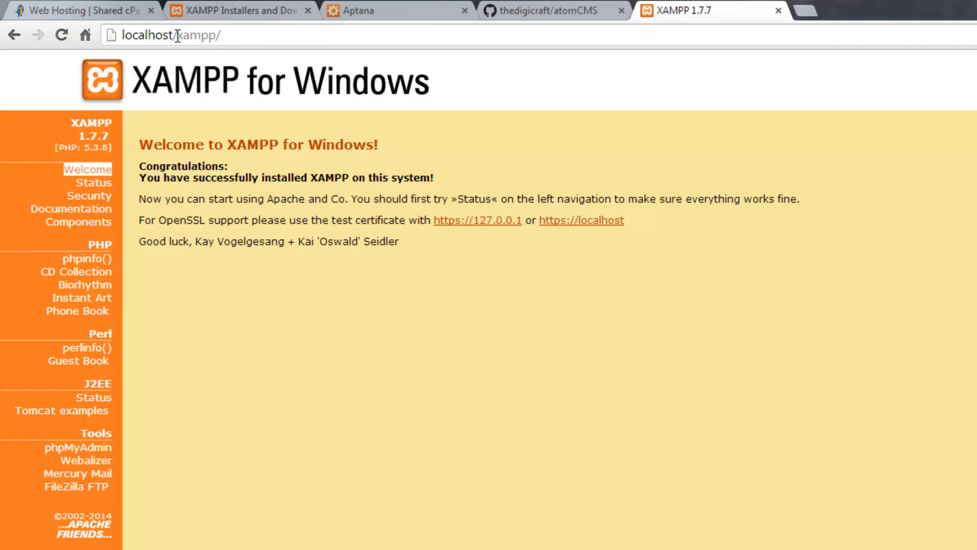
pyautogui.click(133, 37)
pyautogui.moveTo(179, 36); pyautogui.dragTo(298, 36)
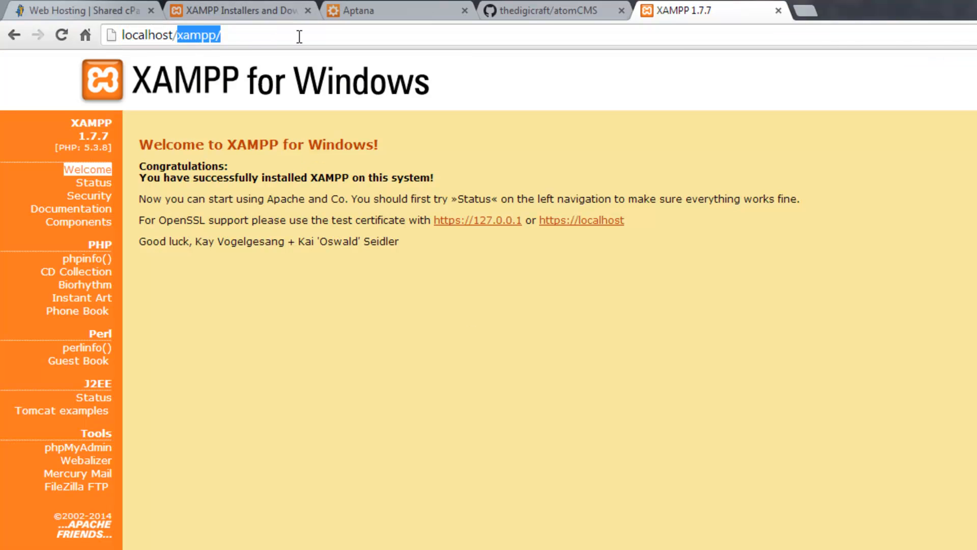
pyautogui.write('series')
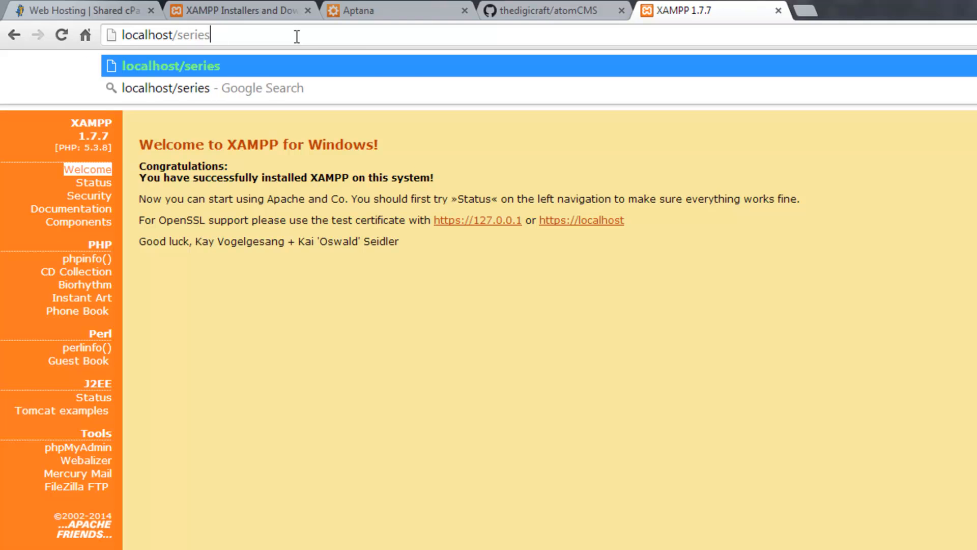
pyautogui.press('Return')
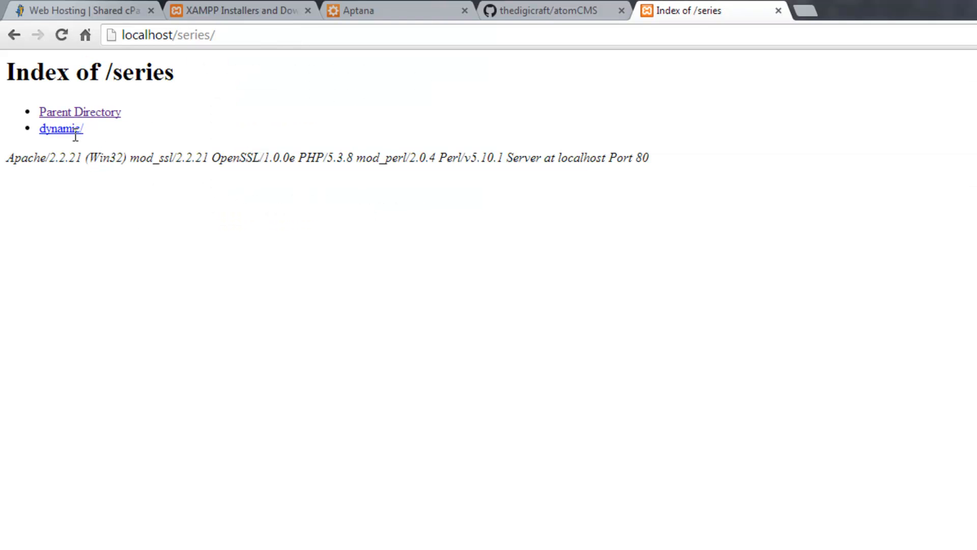
pyautogui.click(69, 130)
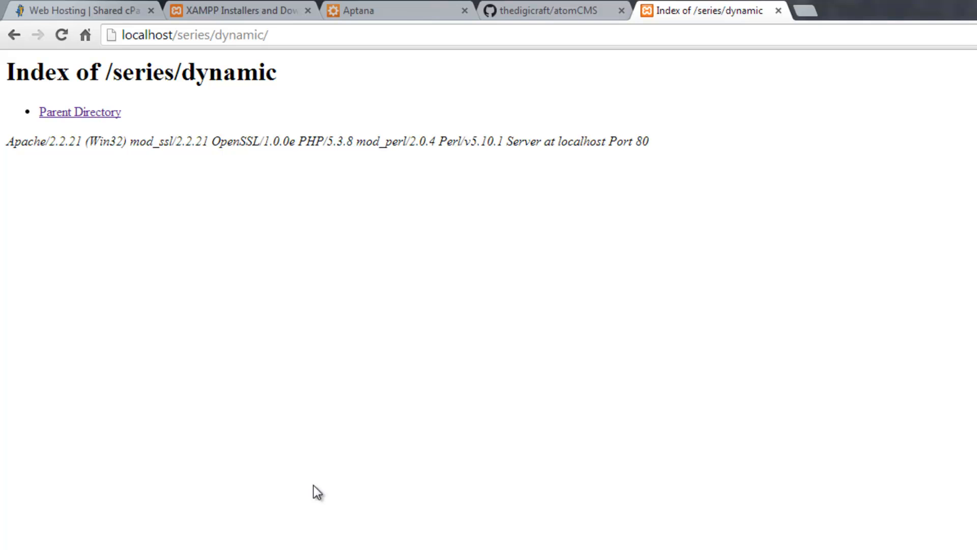
# - Load localhost/phpmyadmin/ in place of the series/dynamic directory page
pyautogui.moveTo(178, 35); pyautogui.dragTo(349, 40)
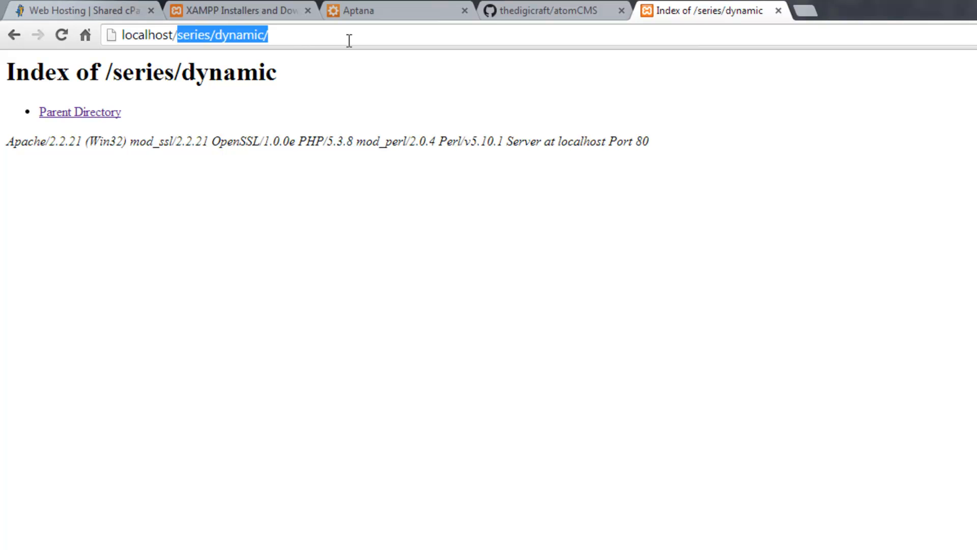
pyautogui.write('php')
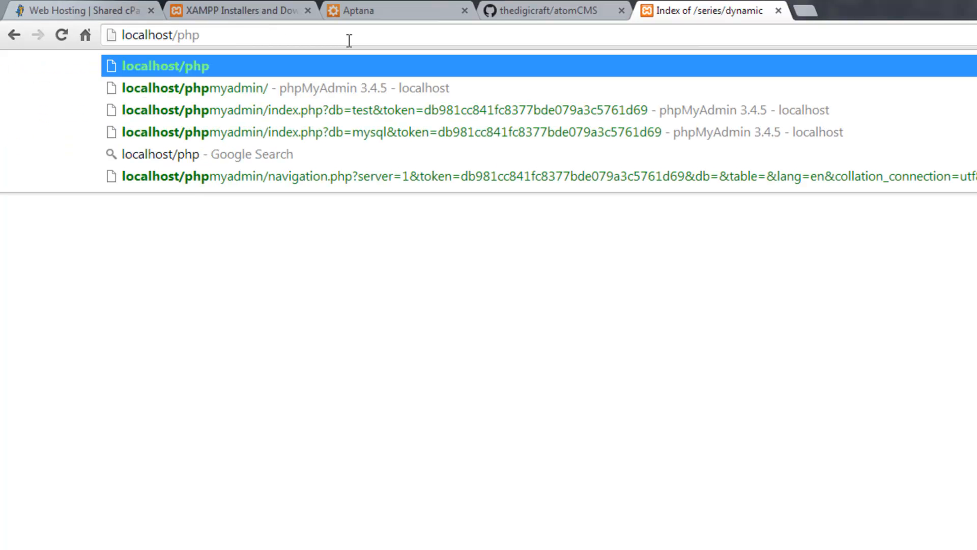
pyautogui.press('Down')
pyautogui.press('Return')
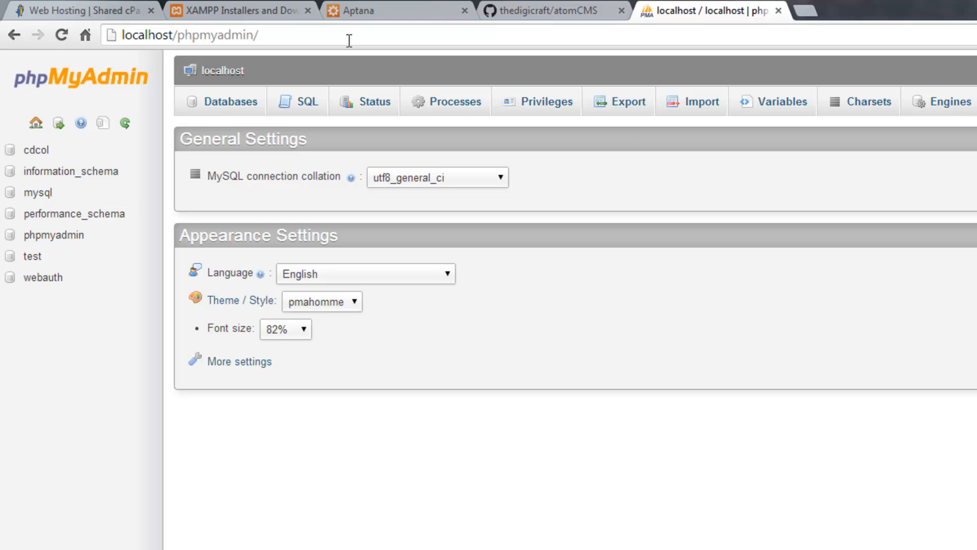
# - View the Aptana site, and launch Aptana Studio 3 with C:\server\htdocs\series\dynamic as its workspace
pyautogui.click(354, 10)
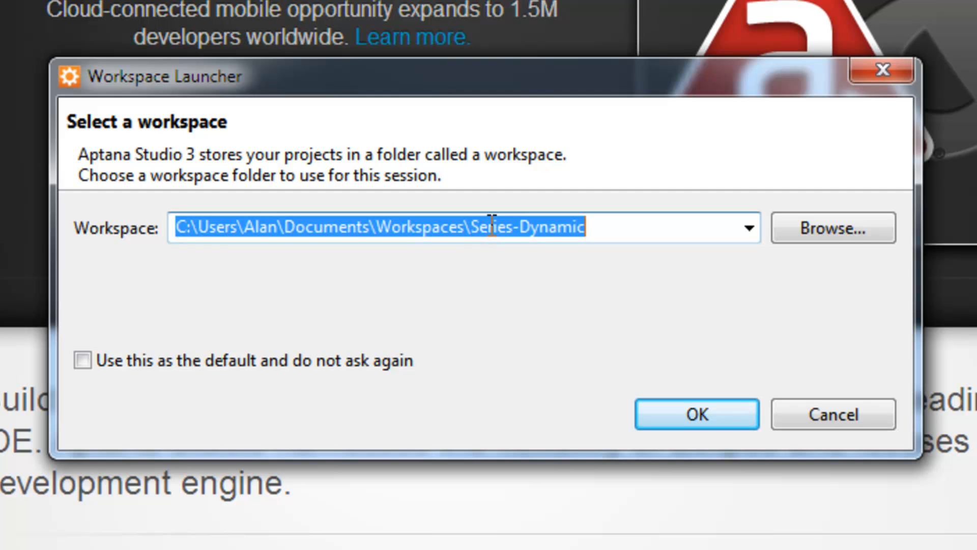
pyautogui.click(816, 218)
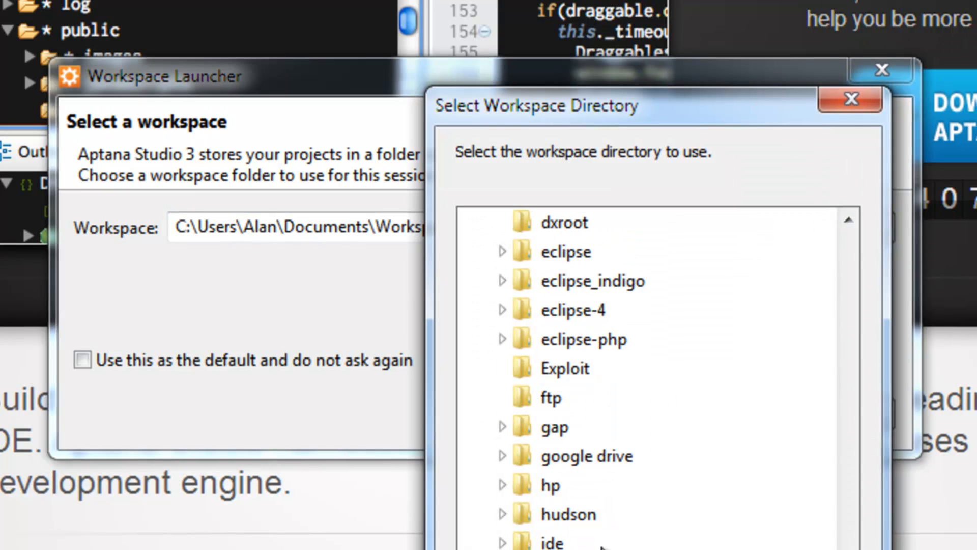
pyautogui.scroll(-3, 603, 547)
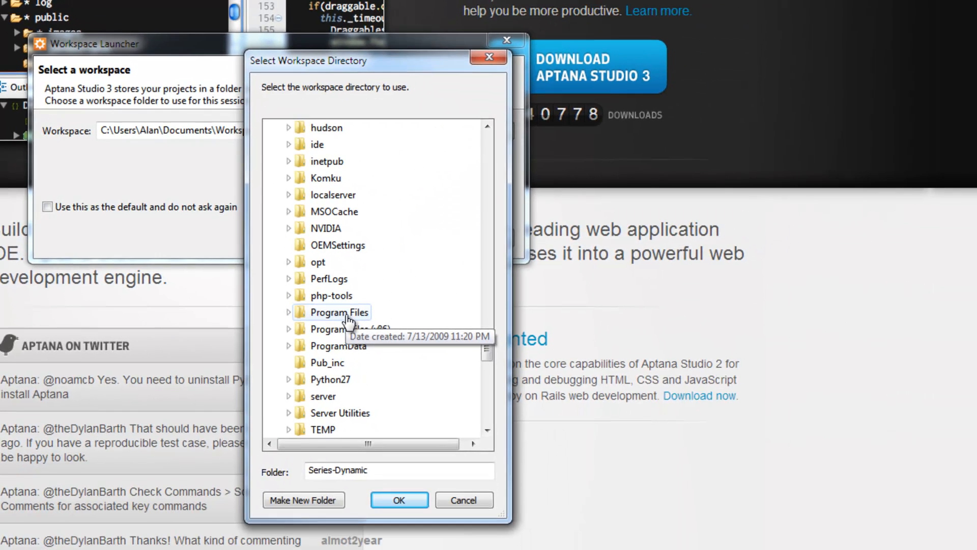
pyautogui.scroll(-3, 347, 318)
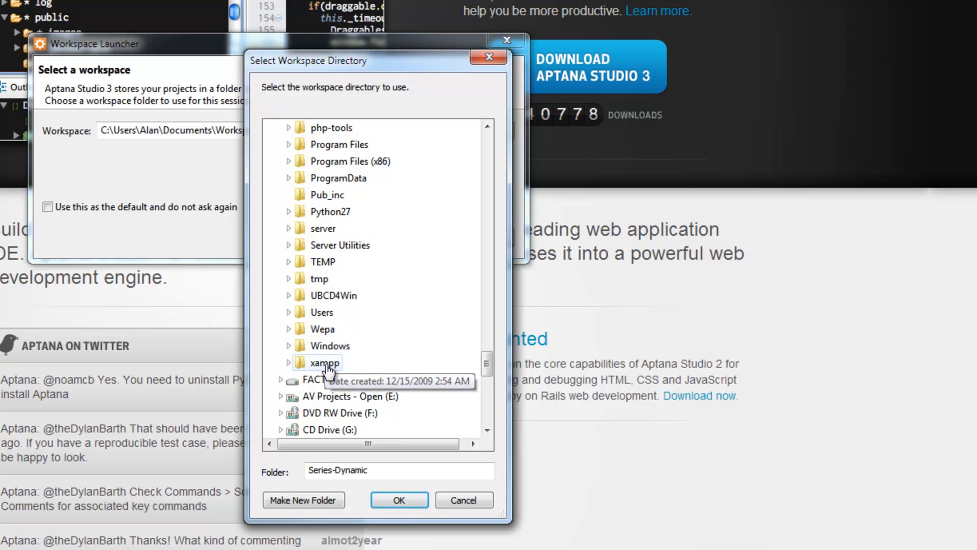
pyautogui.click(289, 229)
pyautogui.click(297, 229)
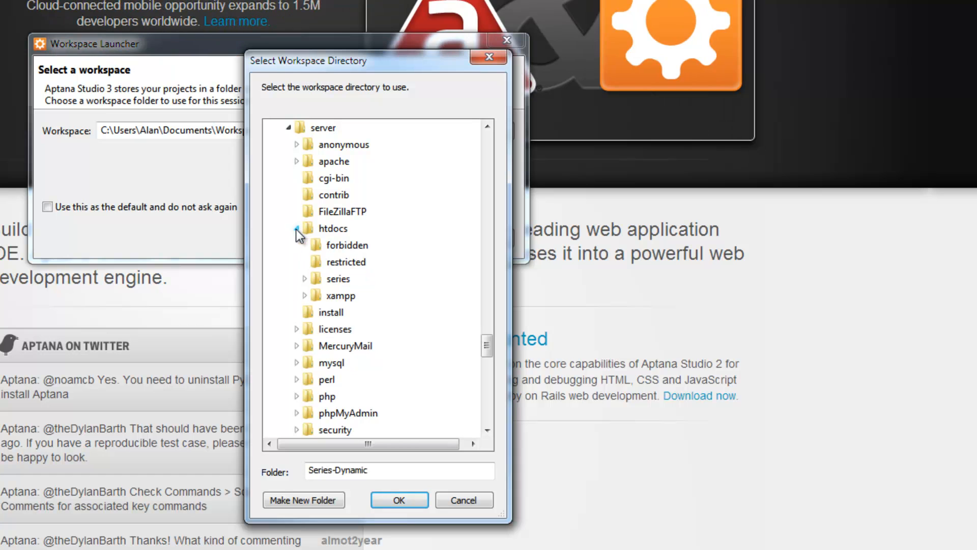
pyautogui.click(305, 279)
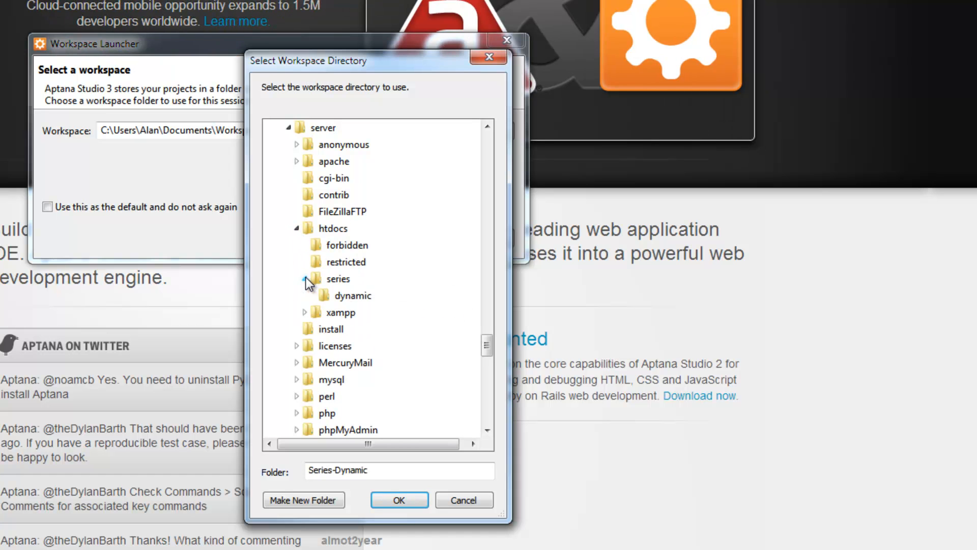
pyautogui.click(346, 296)
pyautogui.click(400, 500)
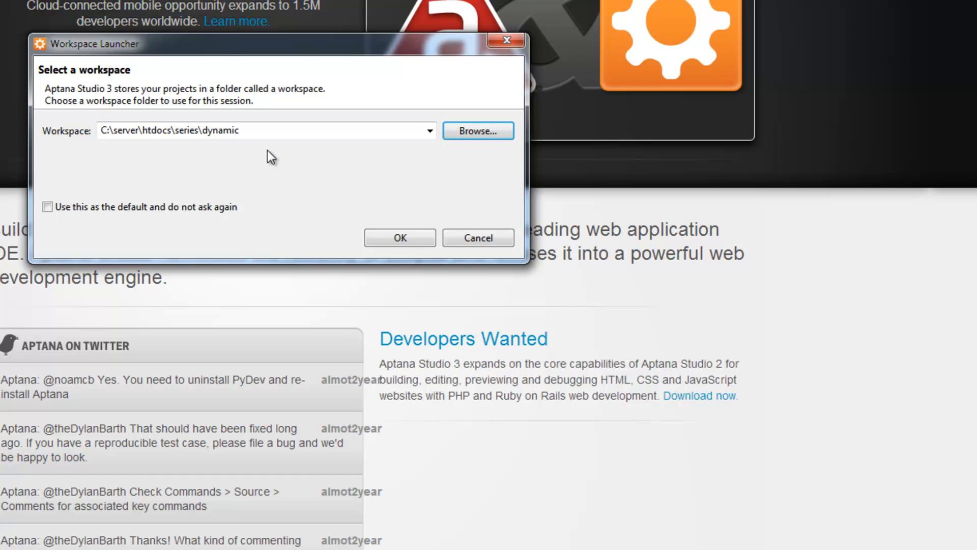
pyautogui.click(406, 237)
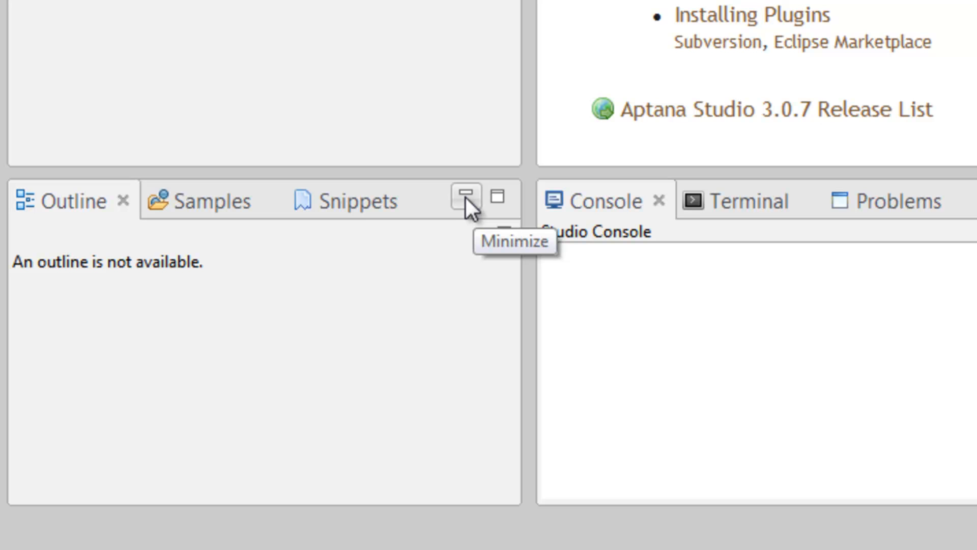
# - Minimize the Outline and Console view groups to leave more room for the Project Explorer and editor
pyautogui.click(465, 196)
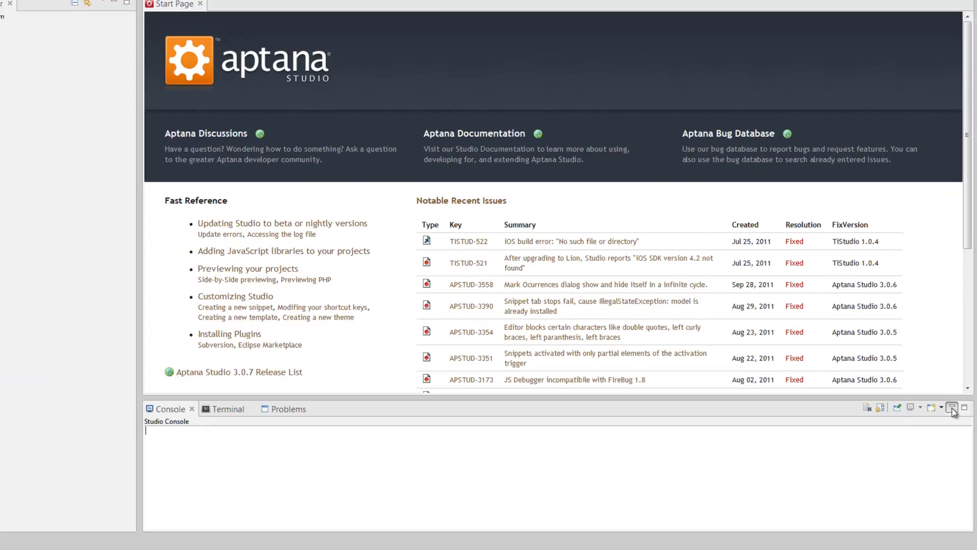
pyautogui.click(945, 370)
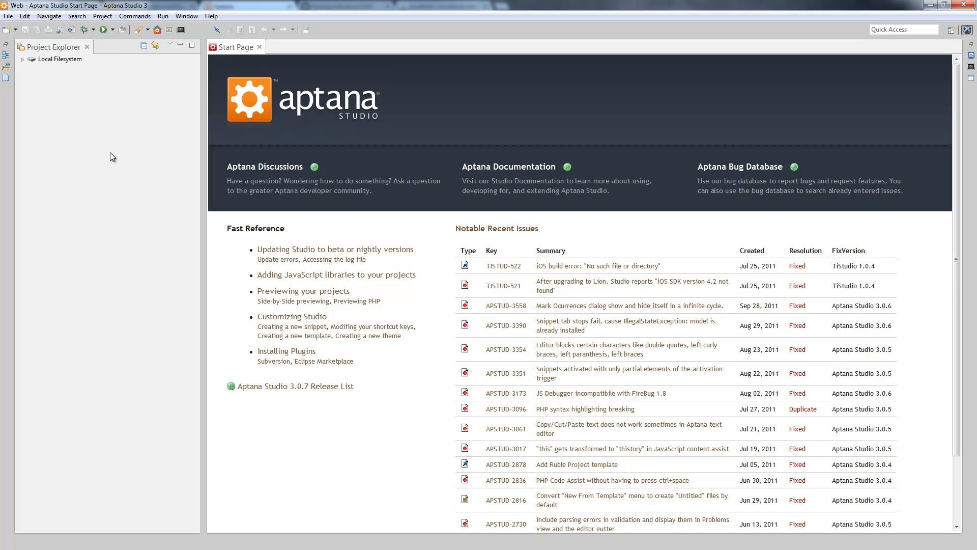
# - Create a new PHP project named AtomCMS in the default workspace location
pyautogui.click(8, 16)
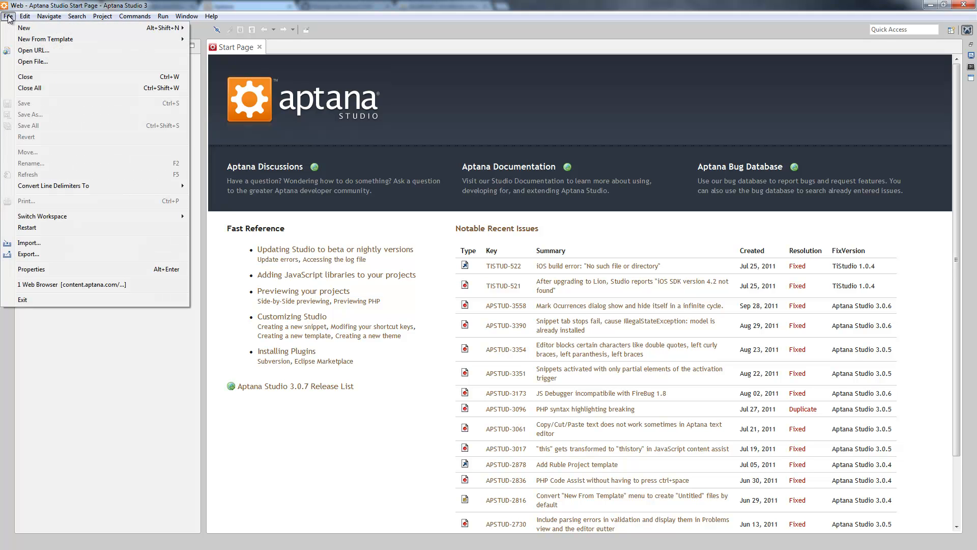
pyautogui.moveTo(31, 28)
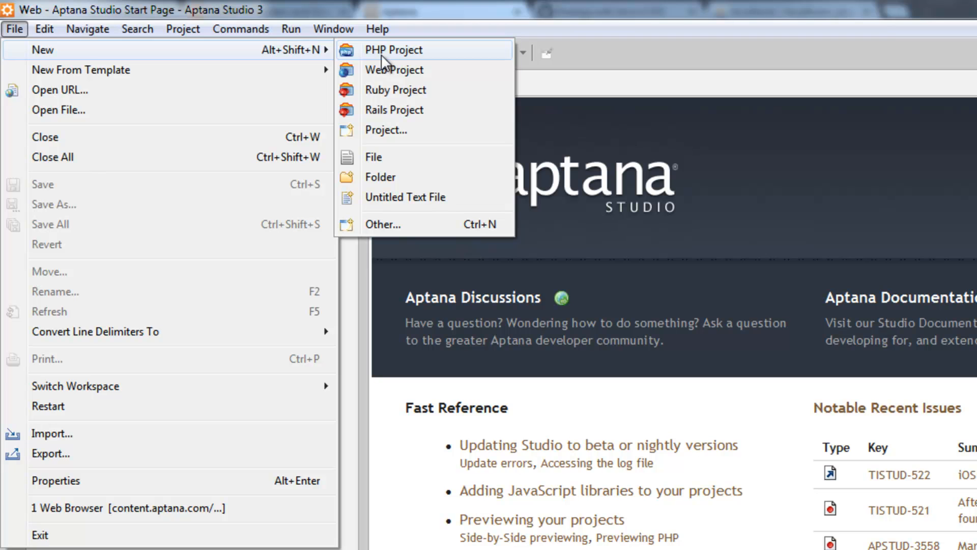
pyautogui.click(381, 51)
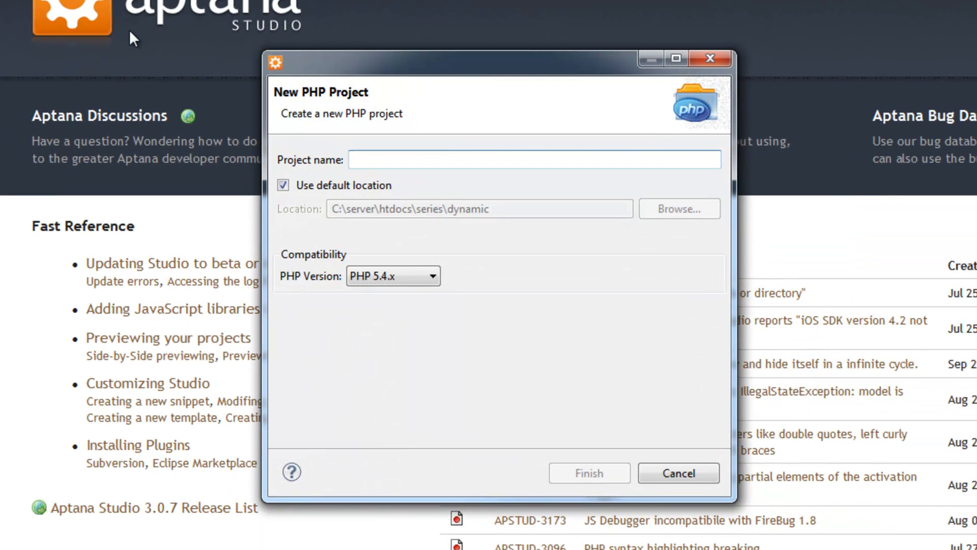
pyautogui.write('Atom')
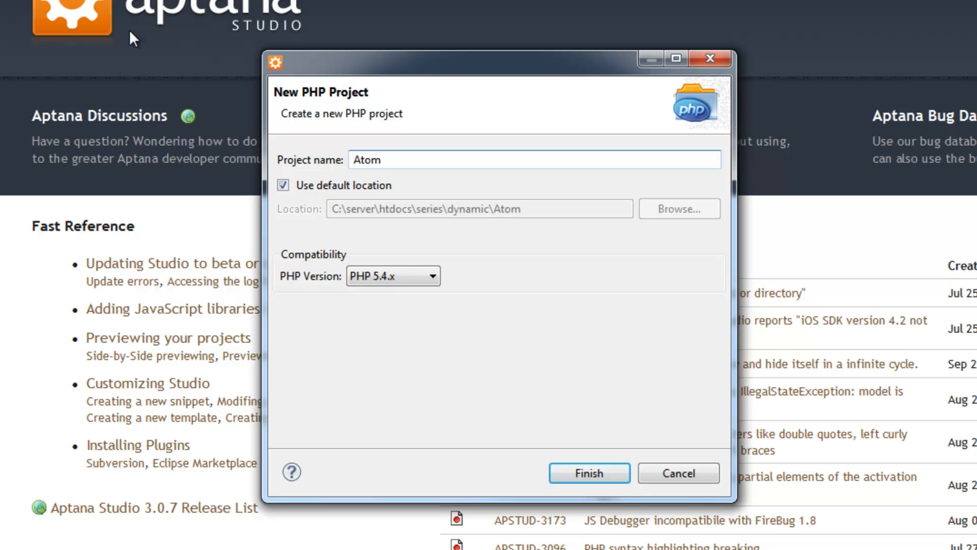
pyautogui.write('CMS')
pyautogui.click(588, 471)
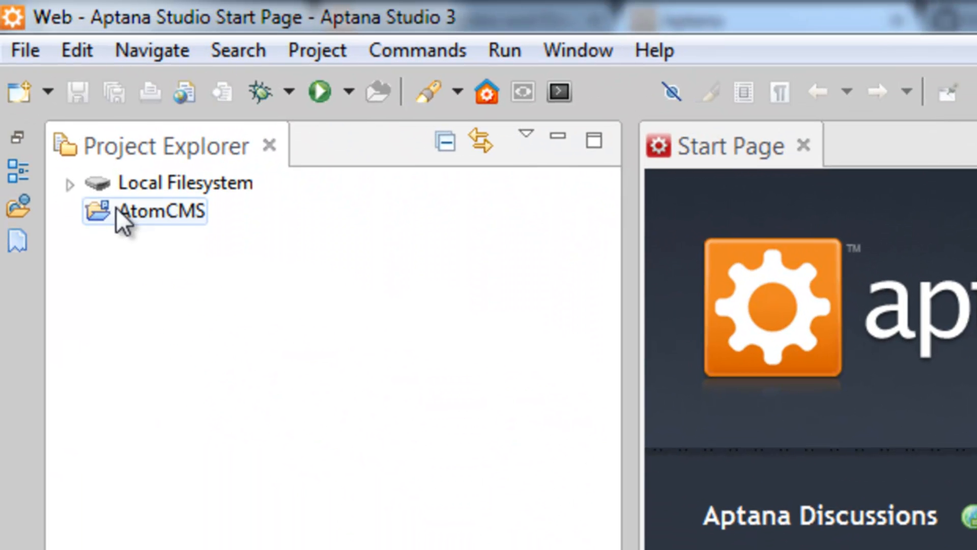
# - Create a new file named index.php in the AtomCMS project
pyautogui.click(164, 214)
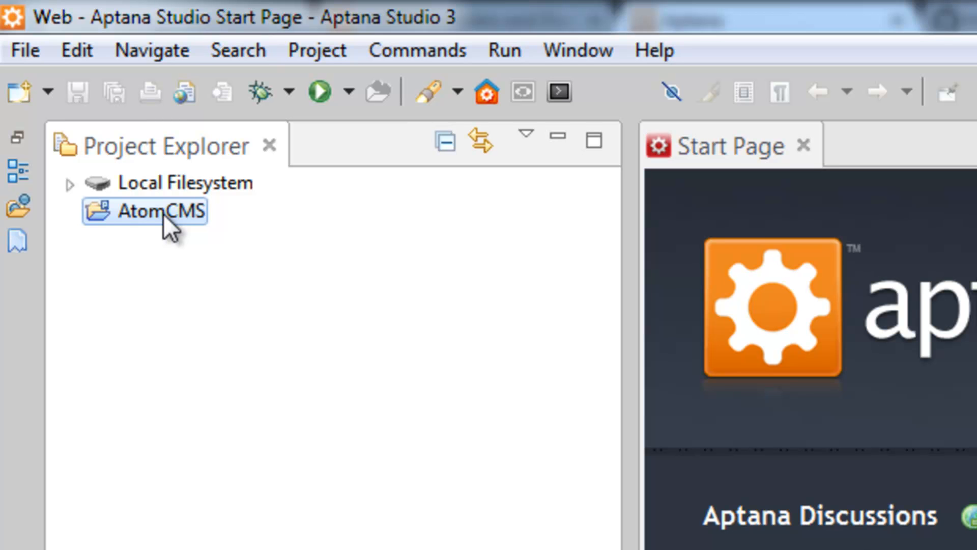
pyautogui.rightClick(164, 213)
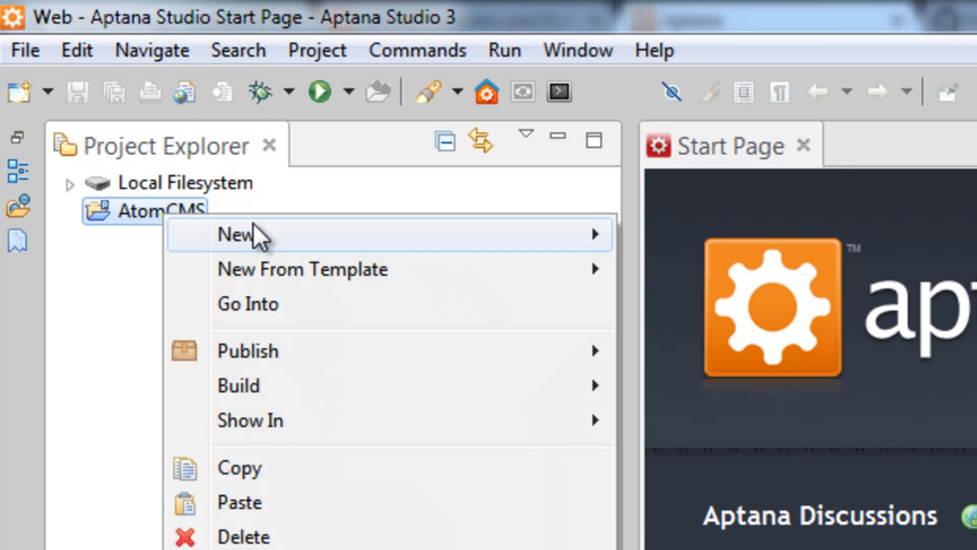
pyautogui.moveTo(253, 225)
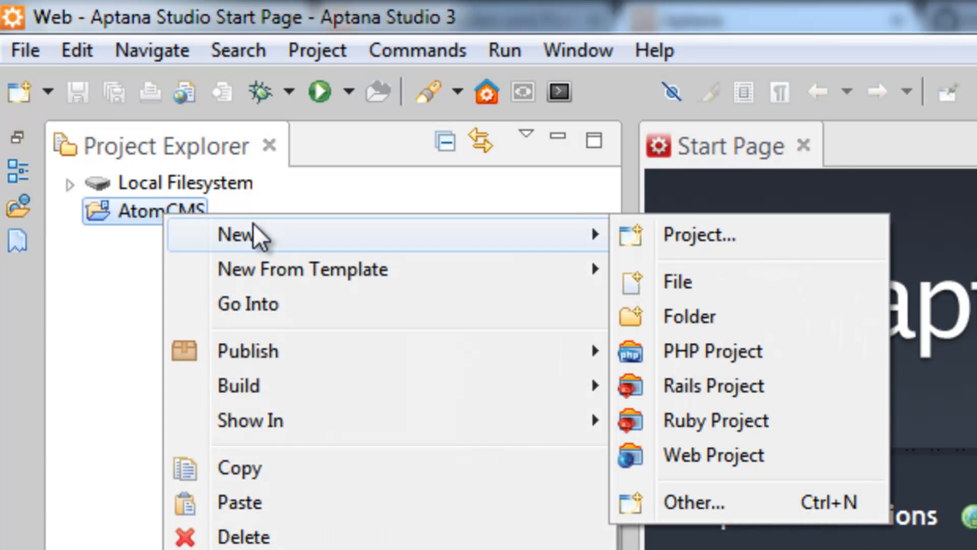
pyautogui.click(747, 282)
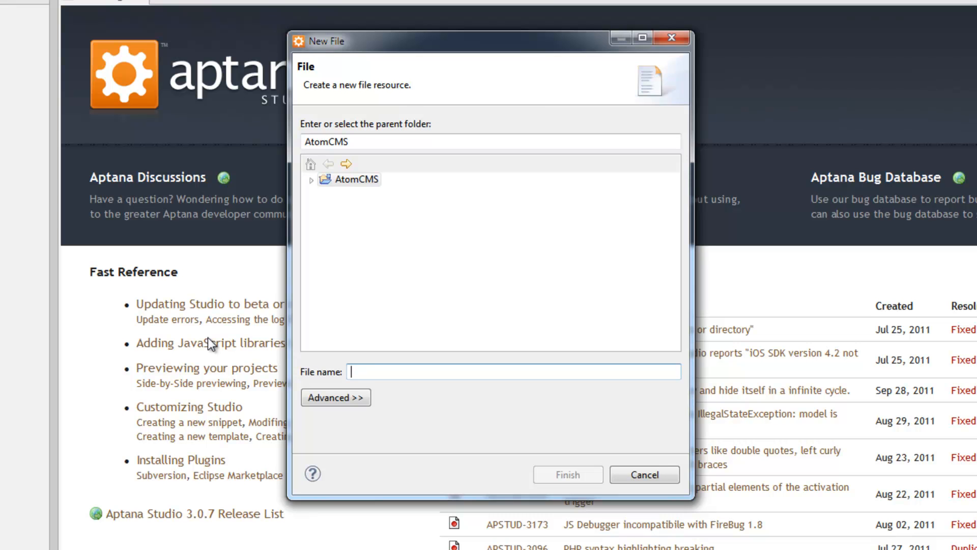
pyautogui.write('index')
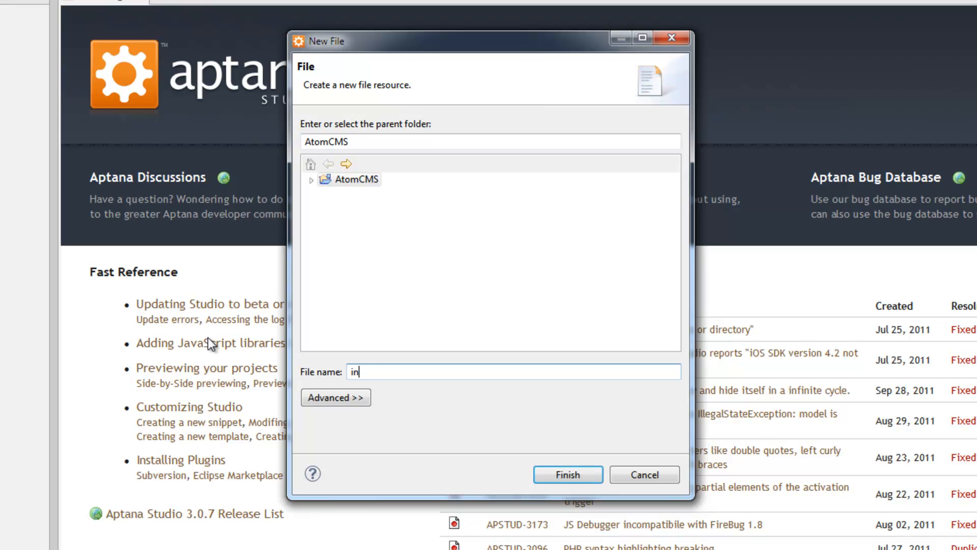
pyautogui.write('.php')
pyautogui.click(572, 471)
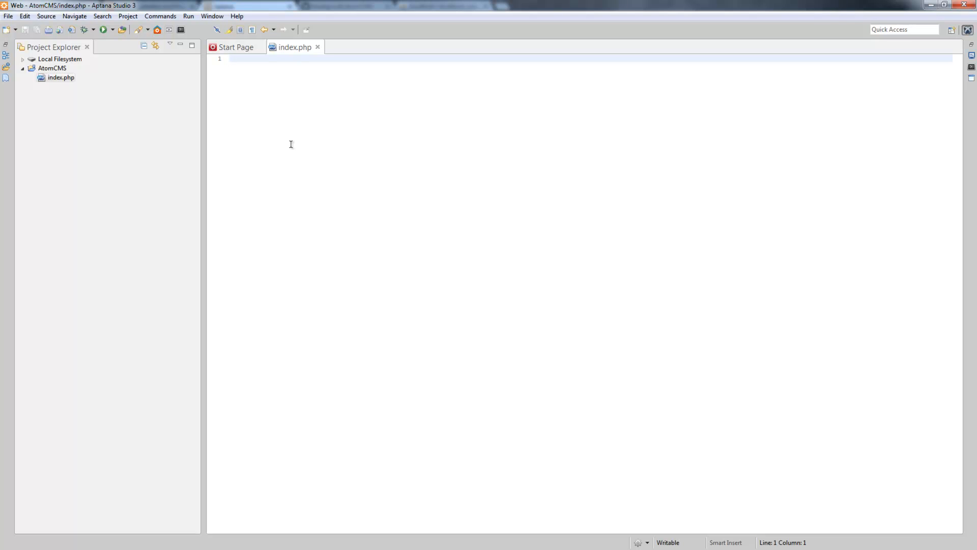
# - Add opening <?php and closing ?> tags to index.php, with three blank lines between them
pyautogui.write('<?php')
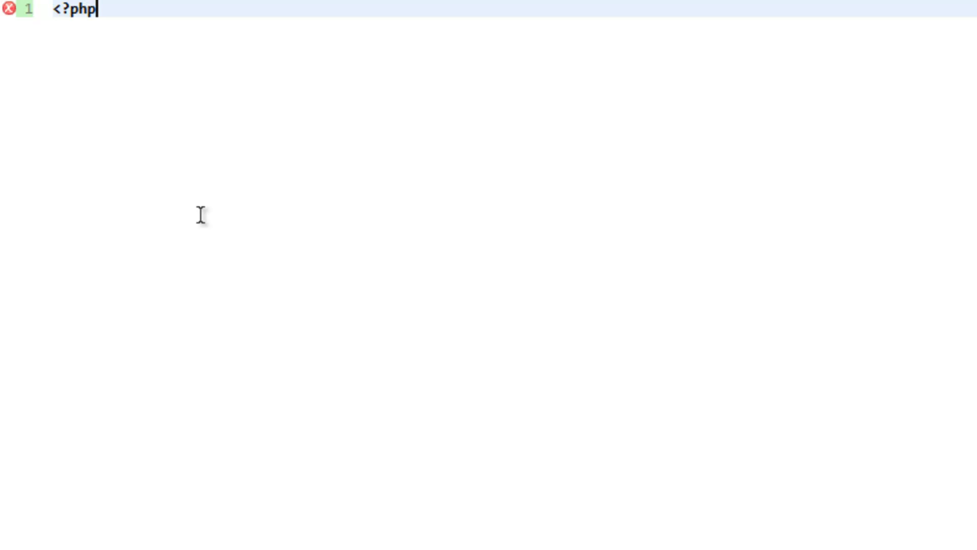
pyautogui.press('Return')
pyautogui.press('Return')
pyautogui.press('Return')
pyautogui.write('?>')
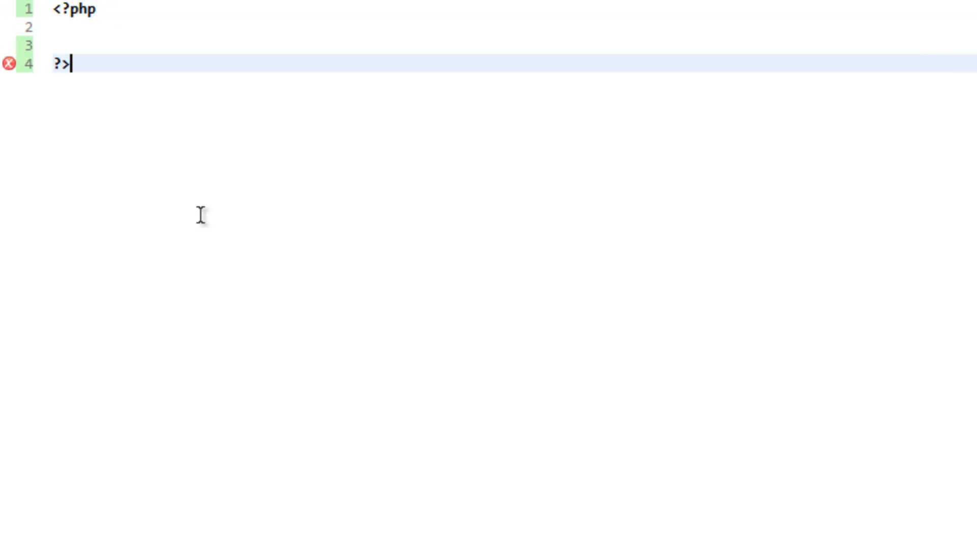
pyautogui.press('Up')
pyautogui.press('Up')
pyautogui.press('Return')
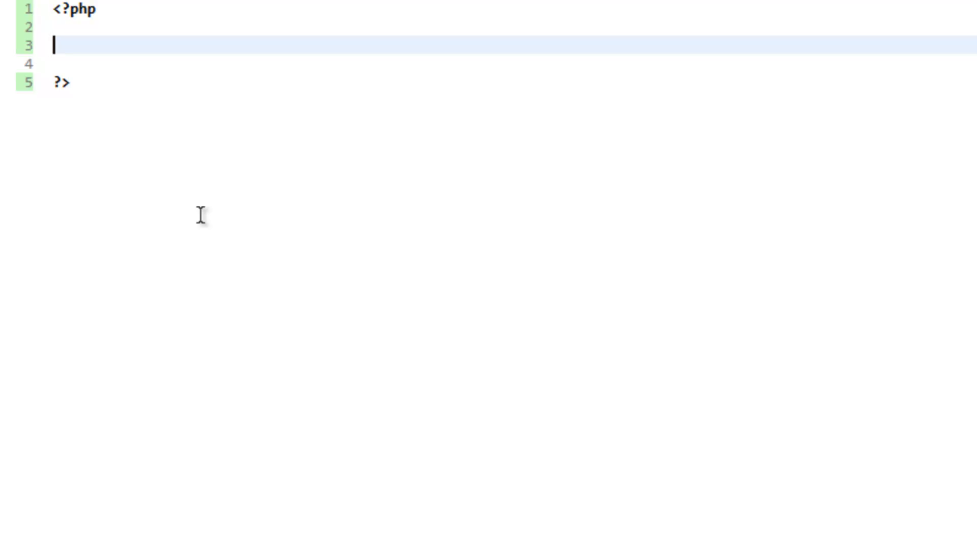
# - Write the statement echo 'Hello World'; on line 3 between the PHP tags
pyautogui.write("echo '")
pyautogui.write('Hello')
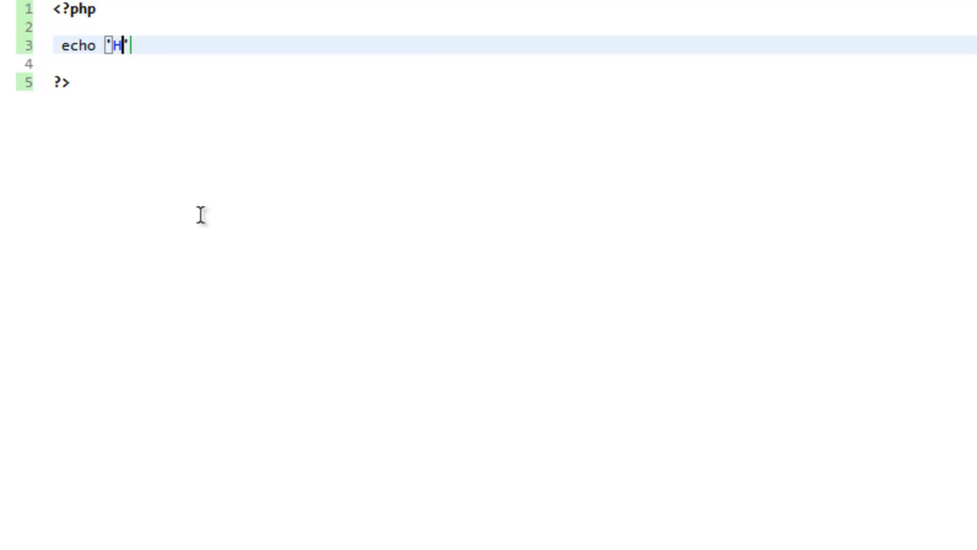
pyautogui.write(' World')
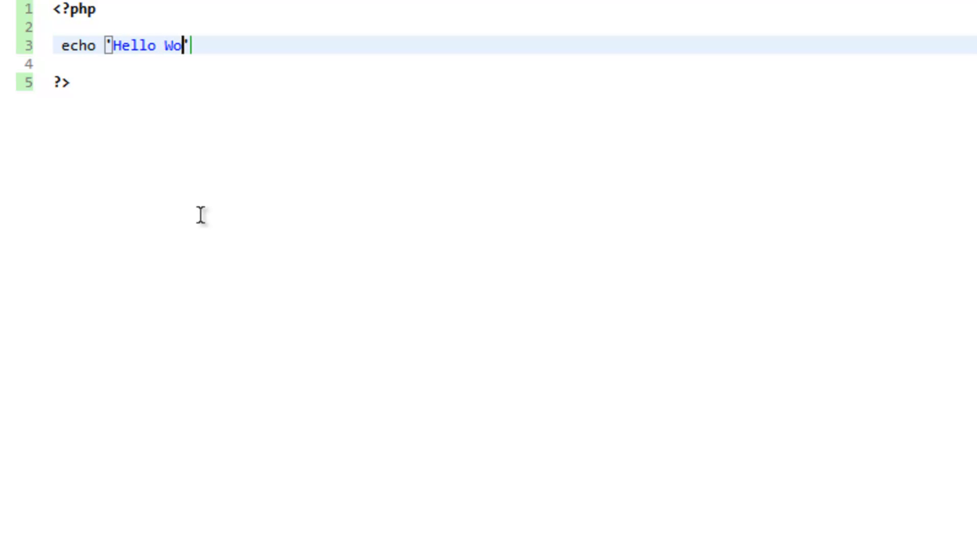
pyautogui.press('End')
pyautogui.write(';')
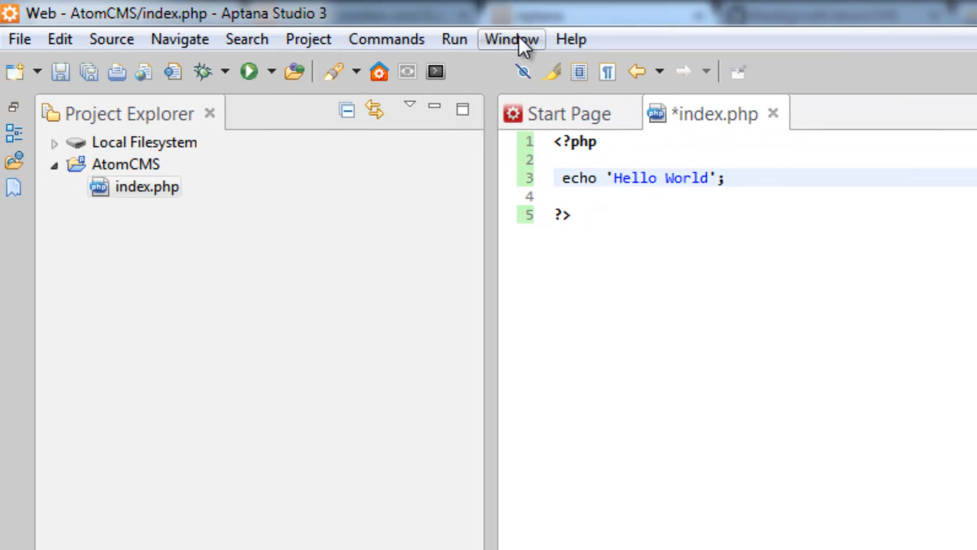
# - Set the editor theme to Dreamweaver in the Aptana Studio theme preferences and apply it
pyautogui.click(519, 39)
pyautogui.click(394, 401)
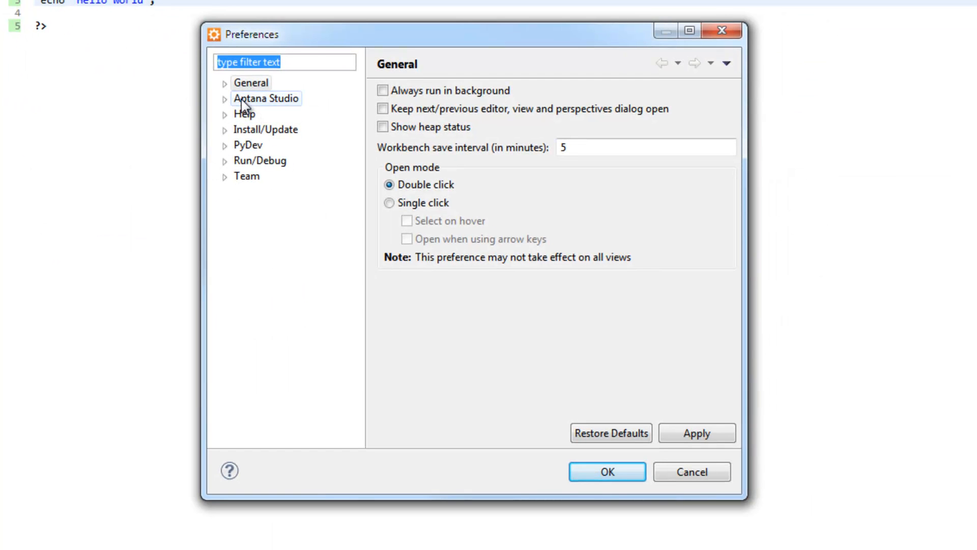
pyautogui.click(225, 100)
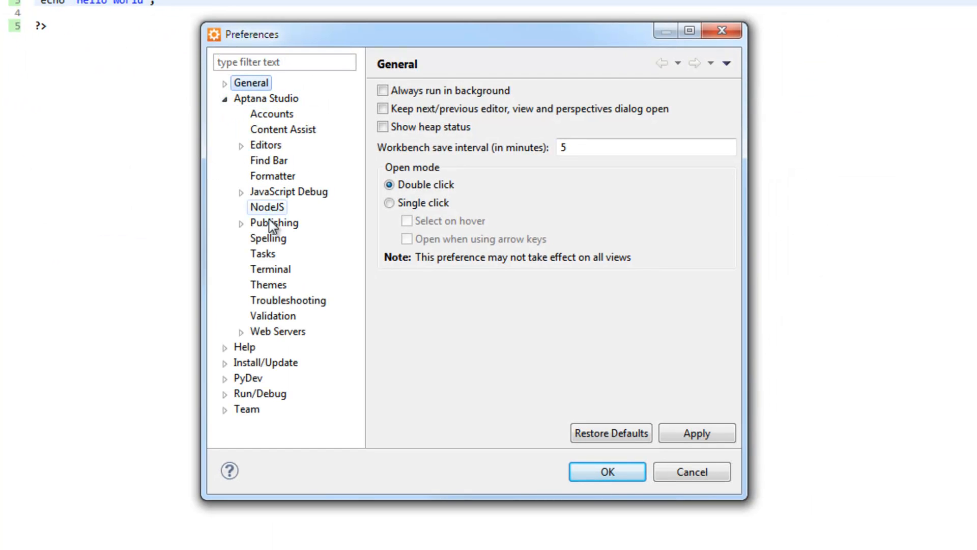
pyautogui.click(270, 285)
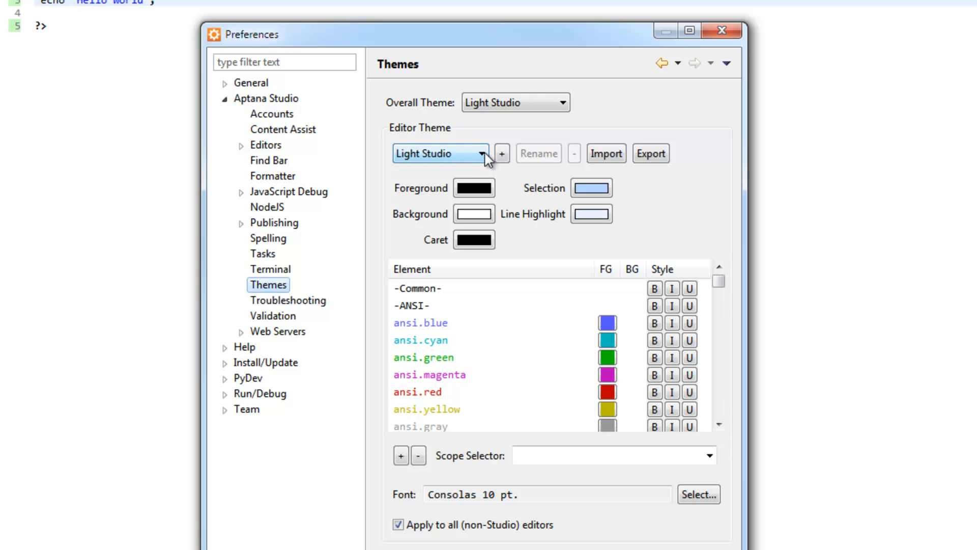
pyautogui.click(486, 159)
pyautogui.click(448, 187)
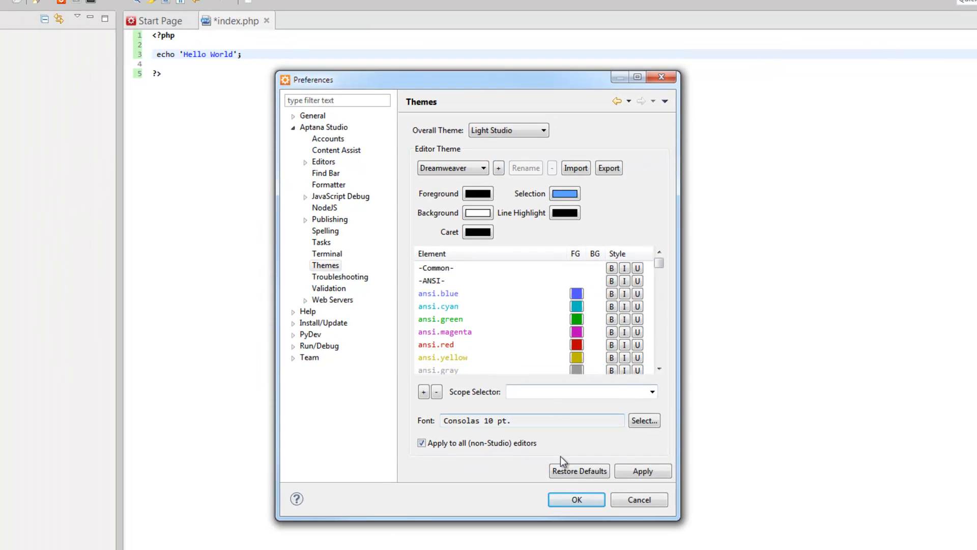
pyautogui.click(577, 501)
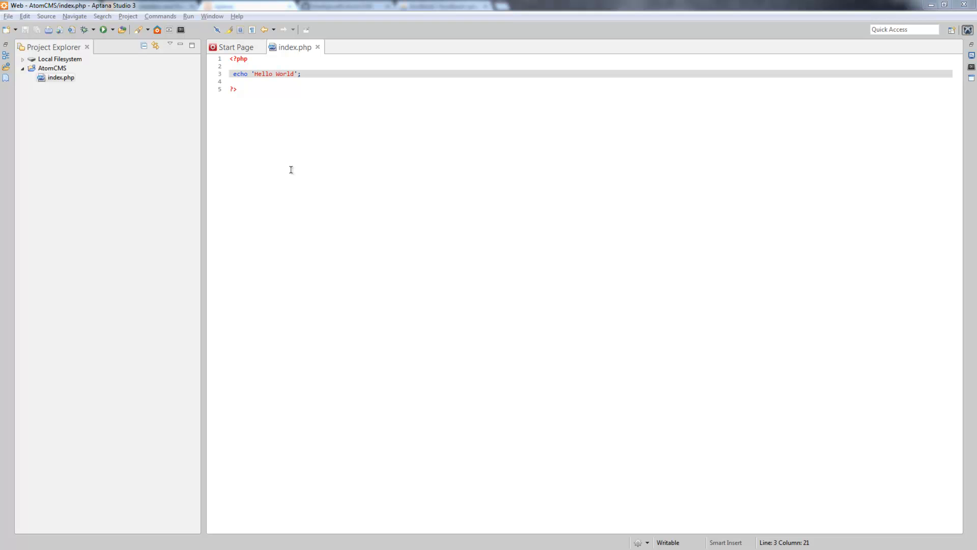
# - Switch to the browser, load localhost/series in place of the phpMyAdmin page, and open the AtomCMS folder inside dynamic
pyautogui.hotkey('alt', 'Tab')
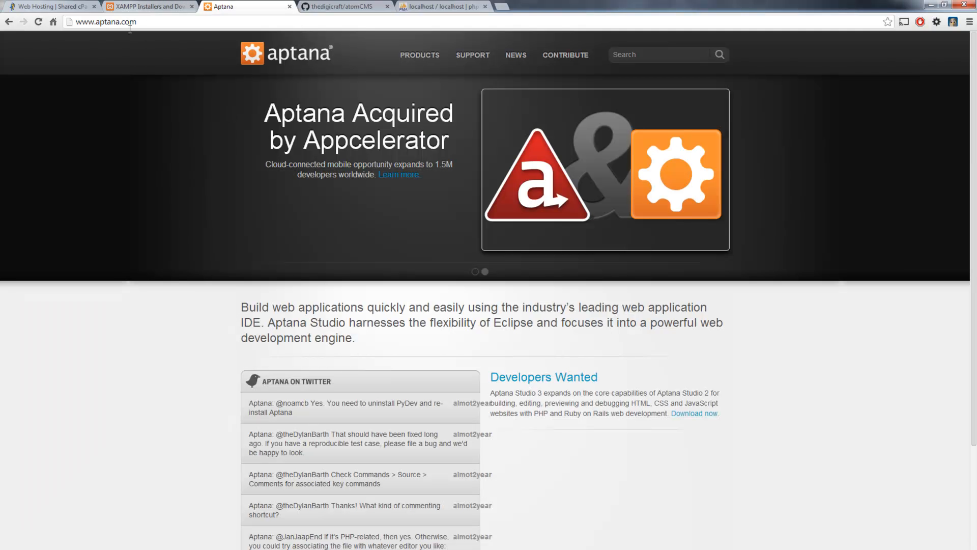
pyautogui.click(396, 9)
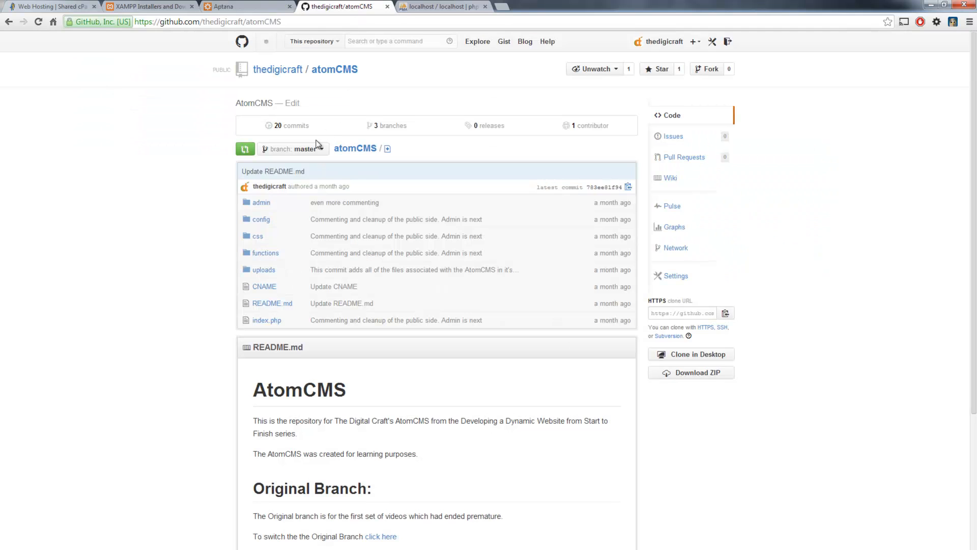
pyautogui.click(430, 7)
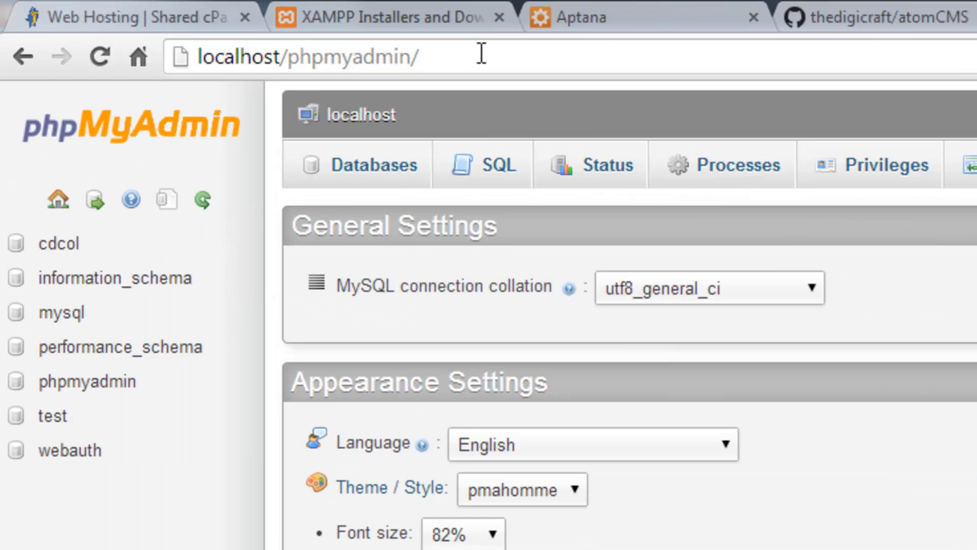
pyautogui.moveTo(113, 22); pyautogui.dragTo(165, 23)
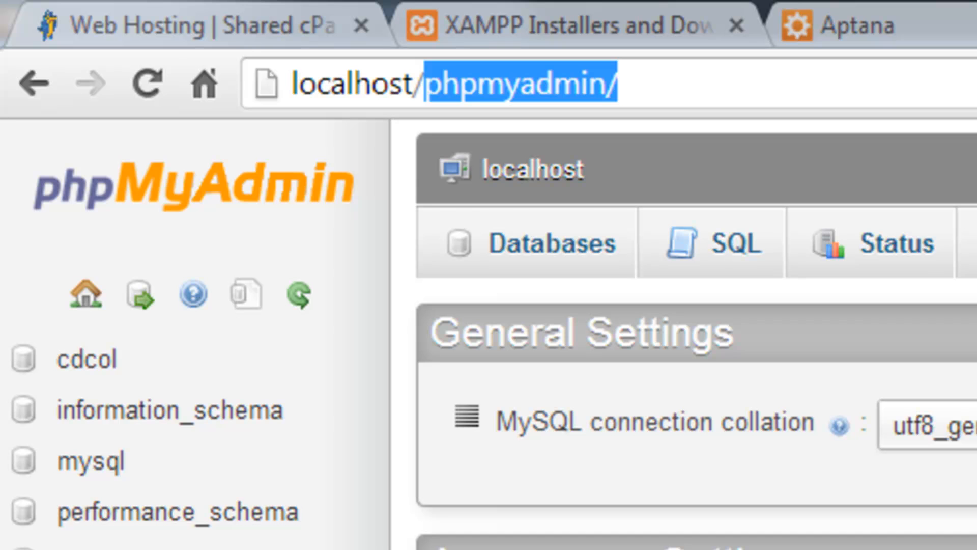
pyautogui.write('series')
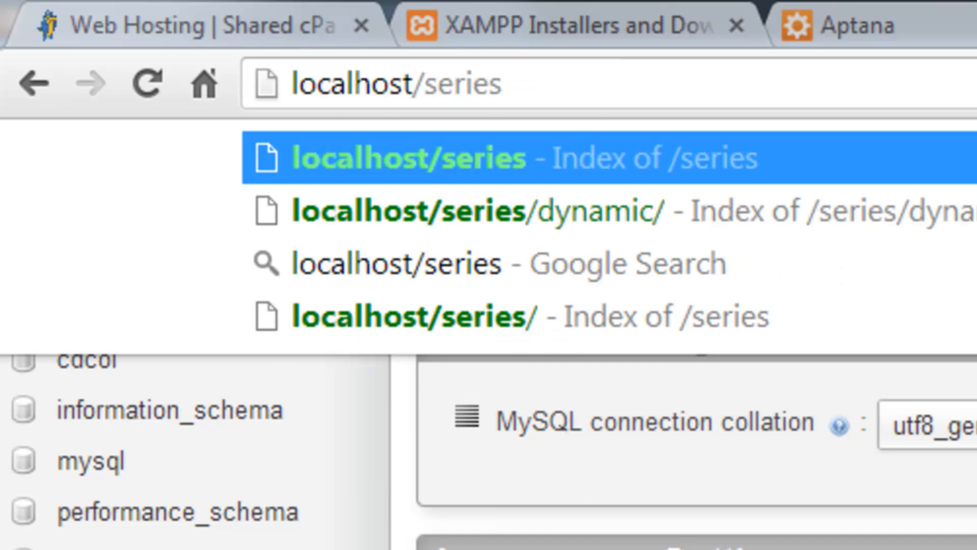
pyautogui.press('Return')
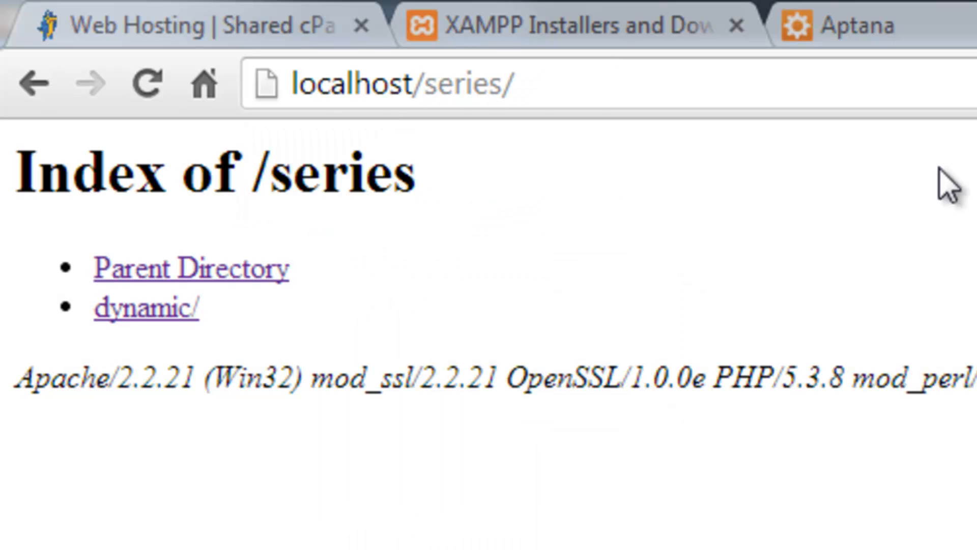
pyautogui.click(174, 323)
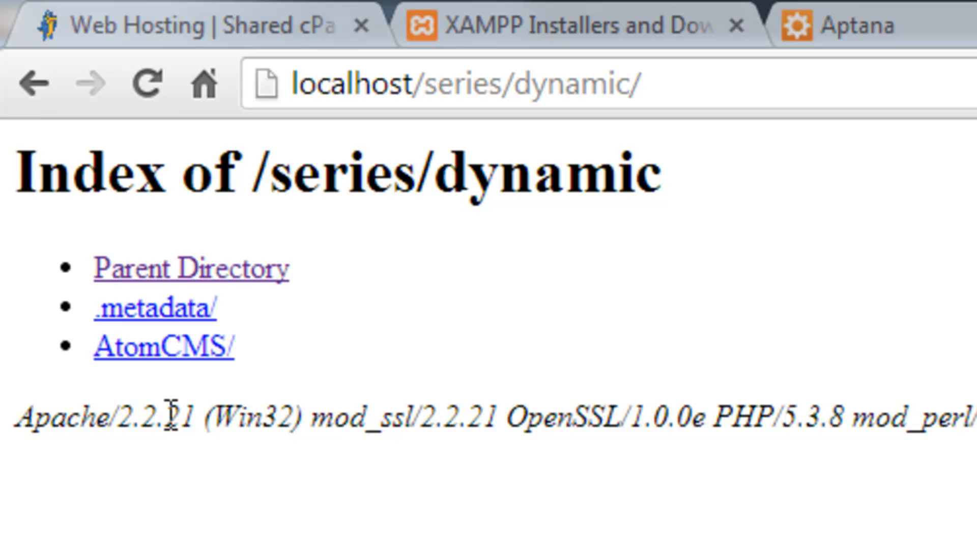
pyautogui.click(184, 351)
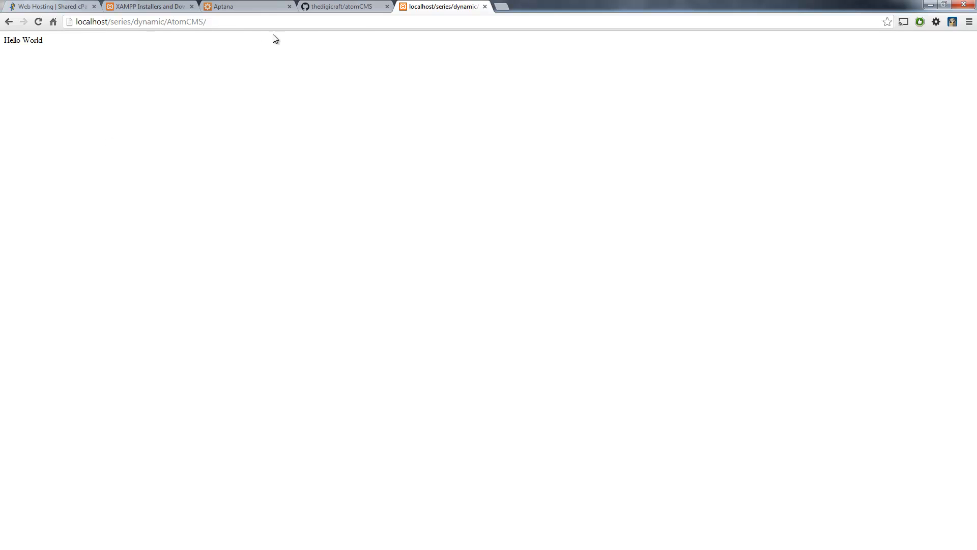
# - View the atomCMS repository on GitHub and look through its list of branches, leaving master selected
pyautogui.click(344, 7)
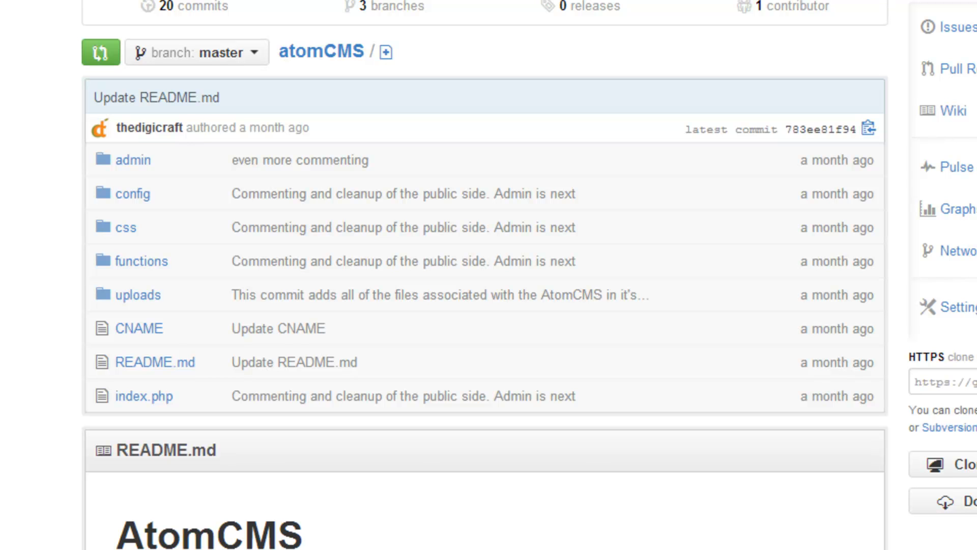
pyautogui.click(254, 55)
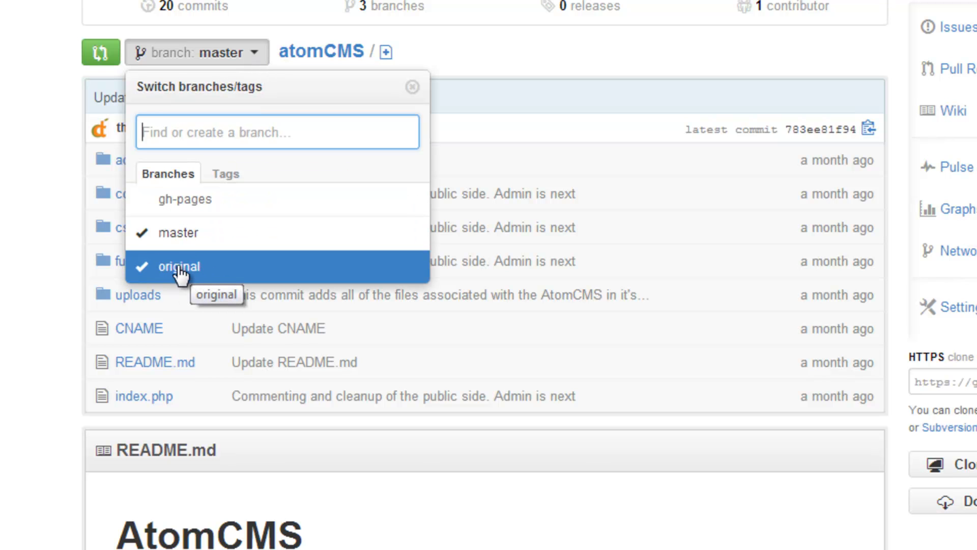
pyautogui.press('Escape')
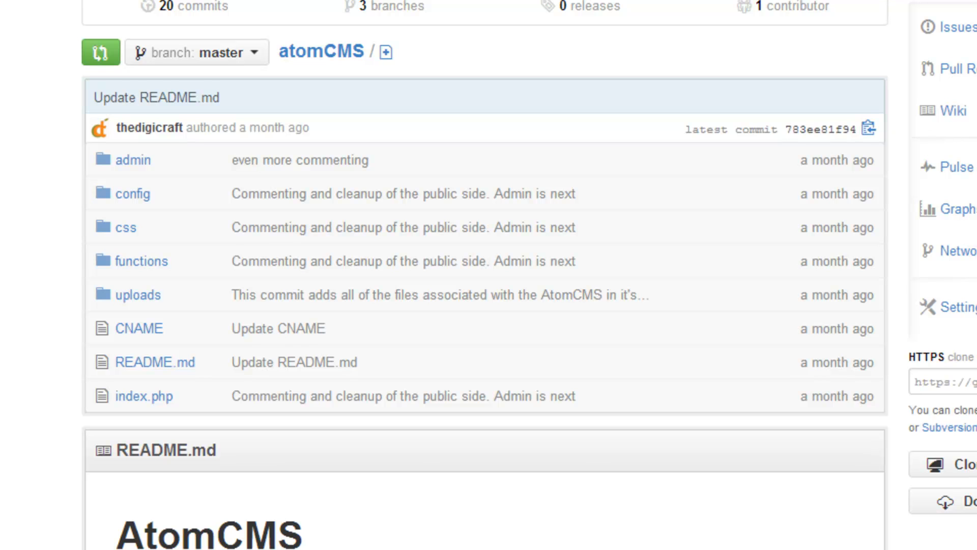